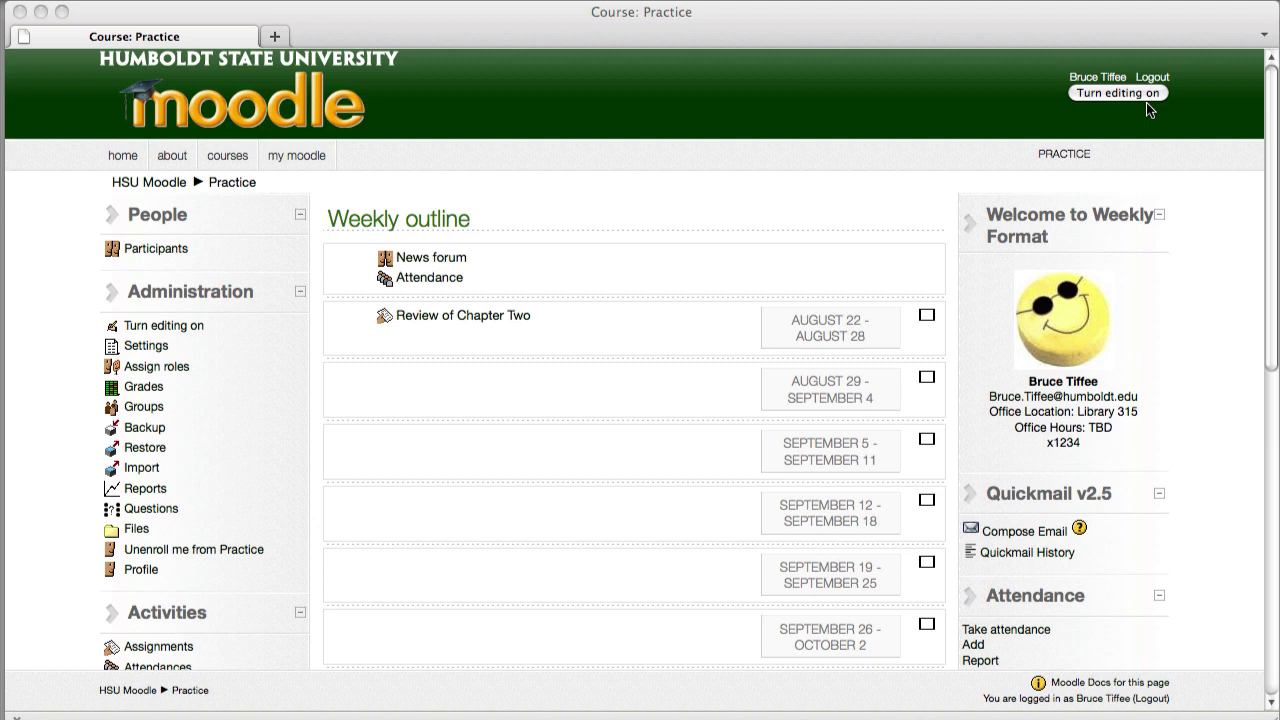
Turn on course editing and add an Offline activity assignment to the October 24 - October 30 week.
click(1146, 99)
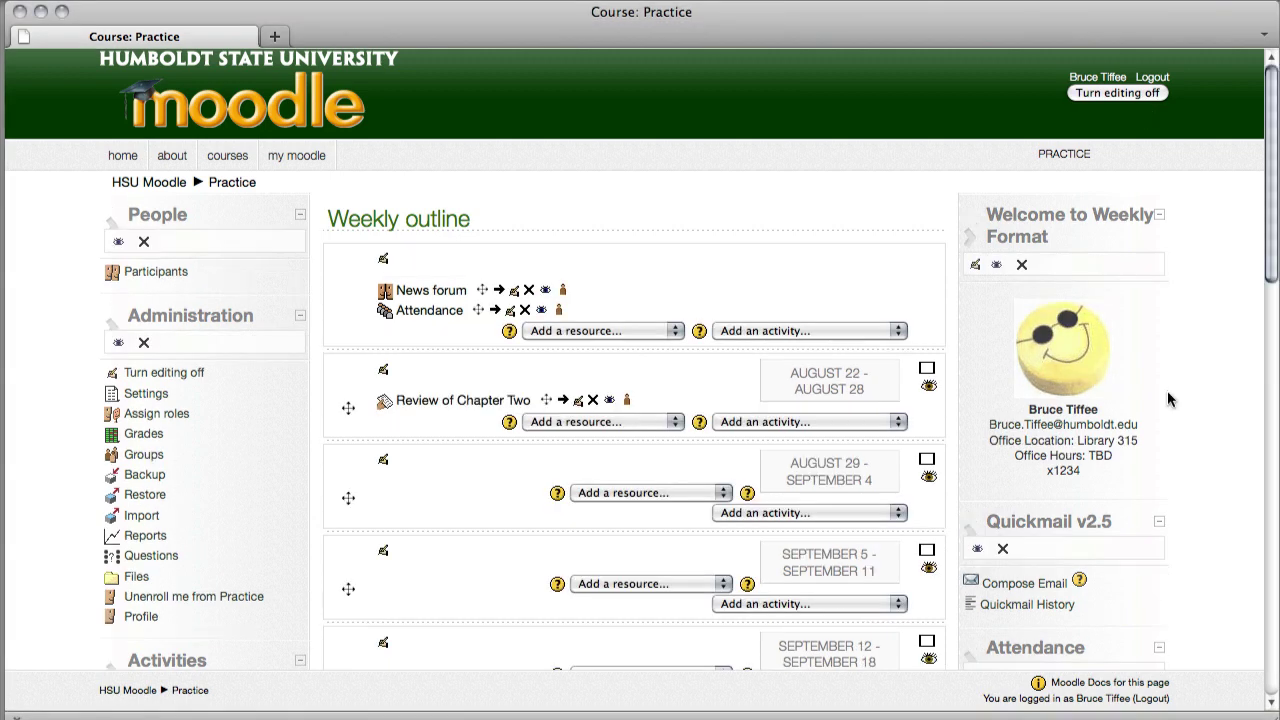
click(1117, 92)
scroll(1135, 355, down, 8)
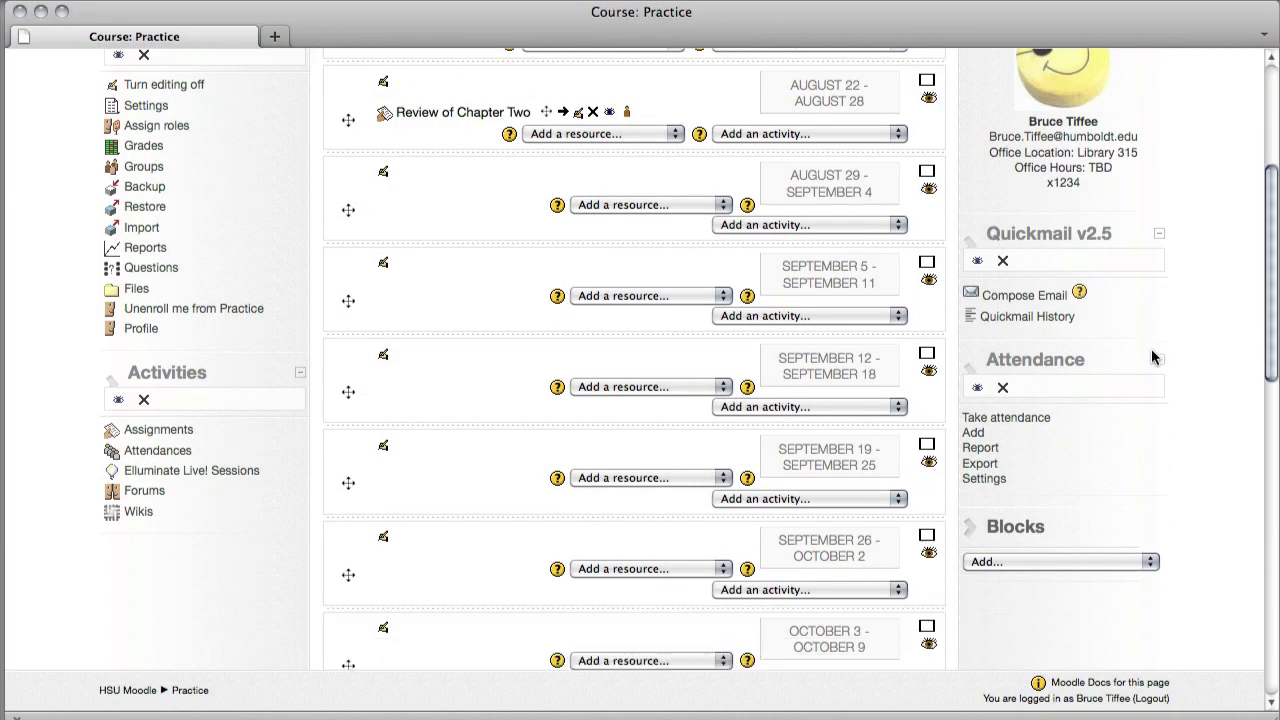
scroll(1152, 355, down, 9)
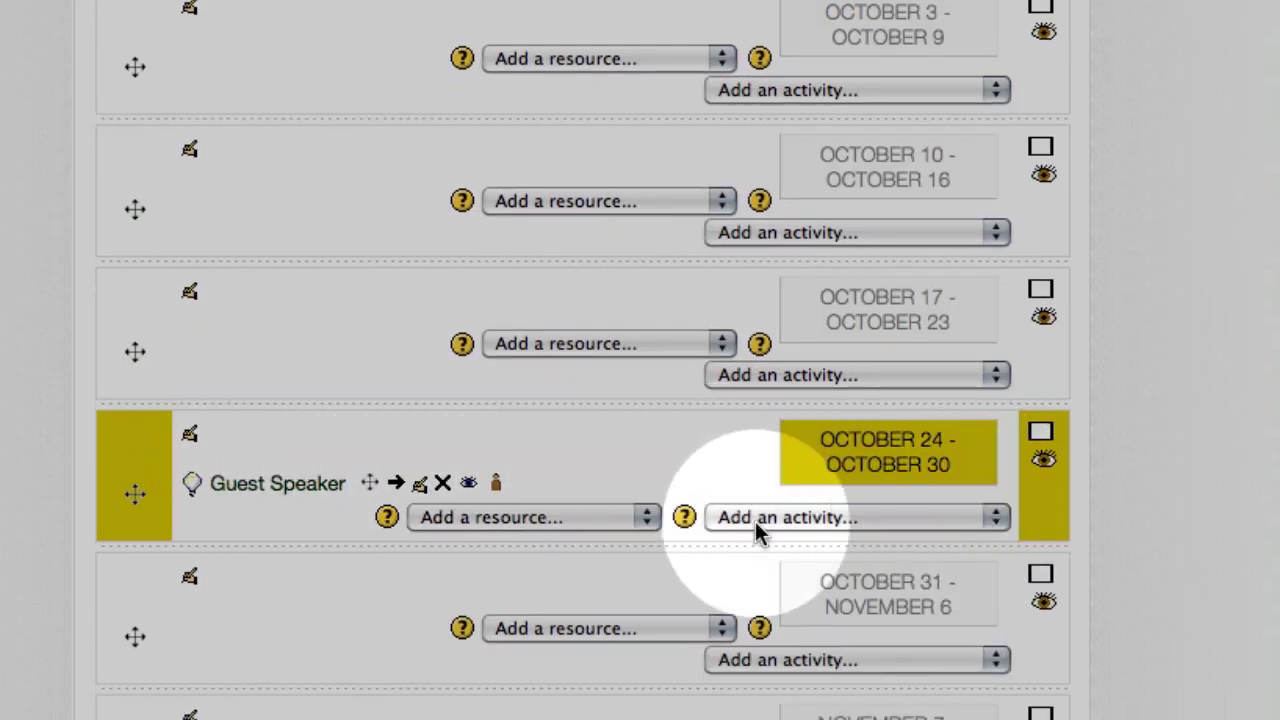
scroll(757, 528, down, 3)
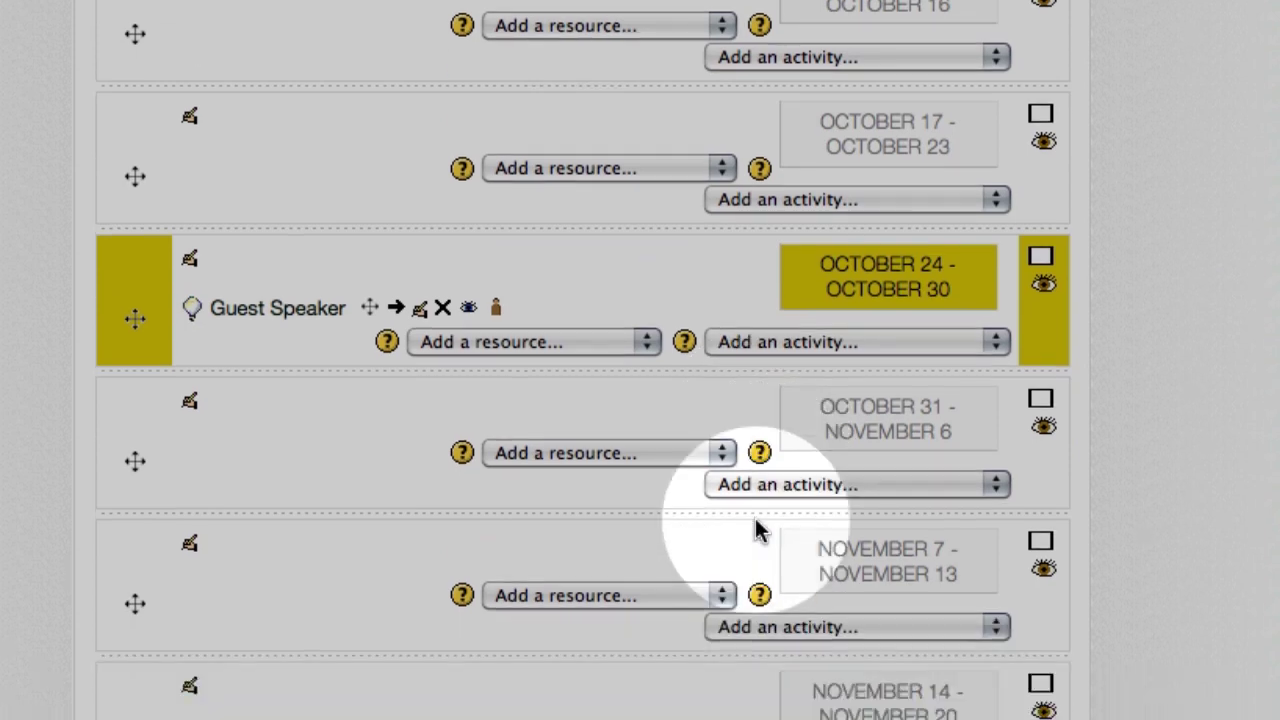
click(796, 343)
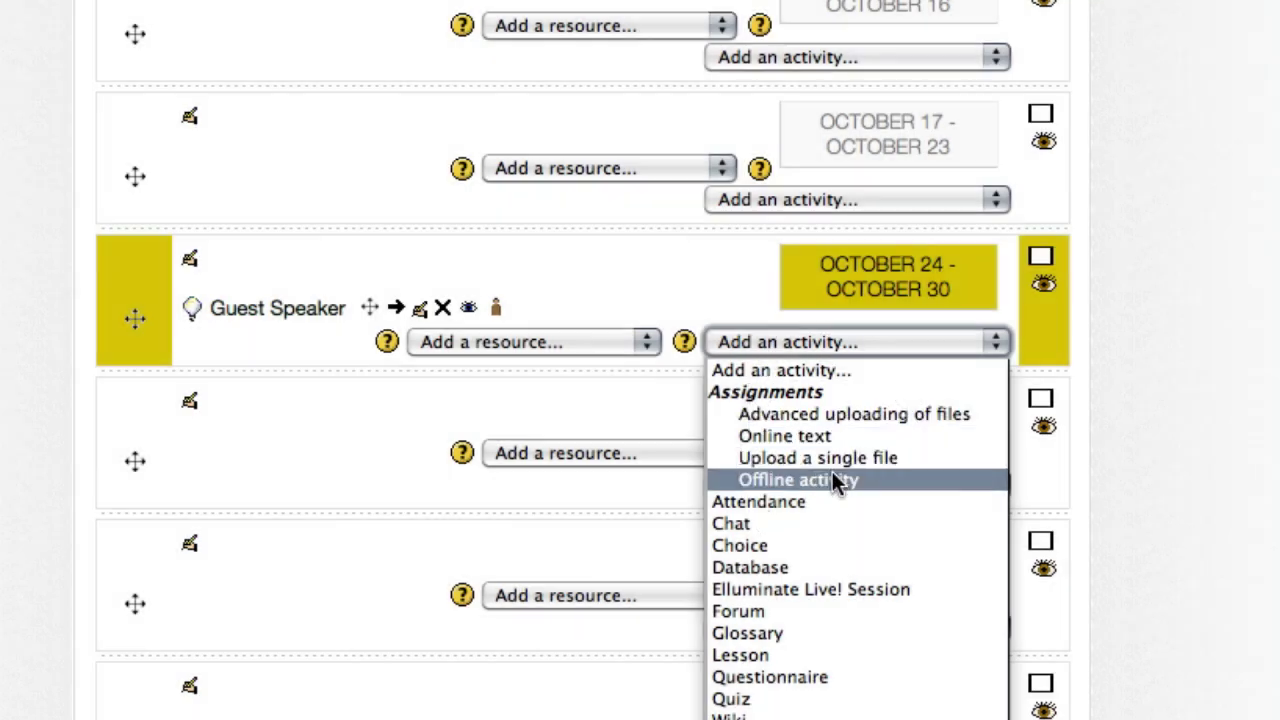
click(836, 481)
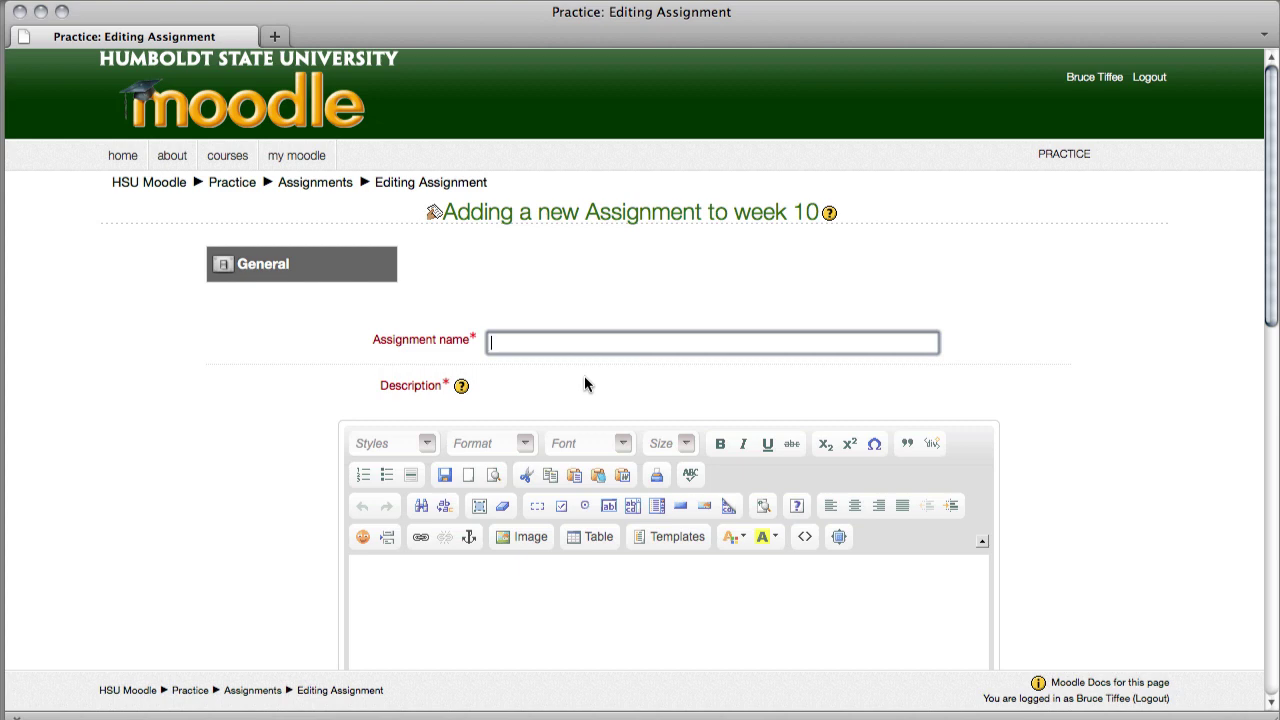
Name the new assignment "Defending Your Viewpoint".
scroll(584, 375, down, 3)
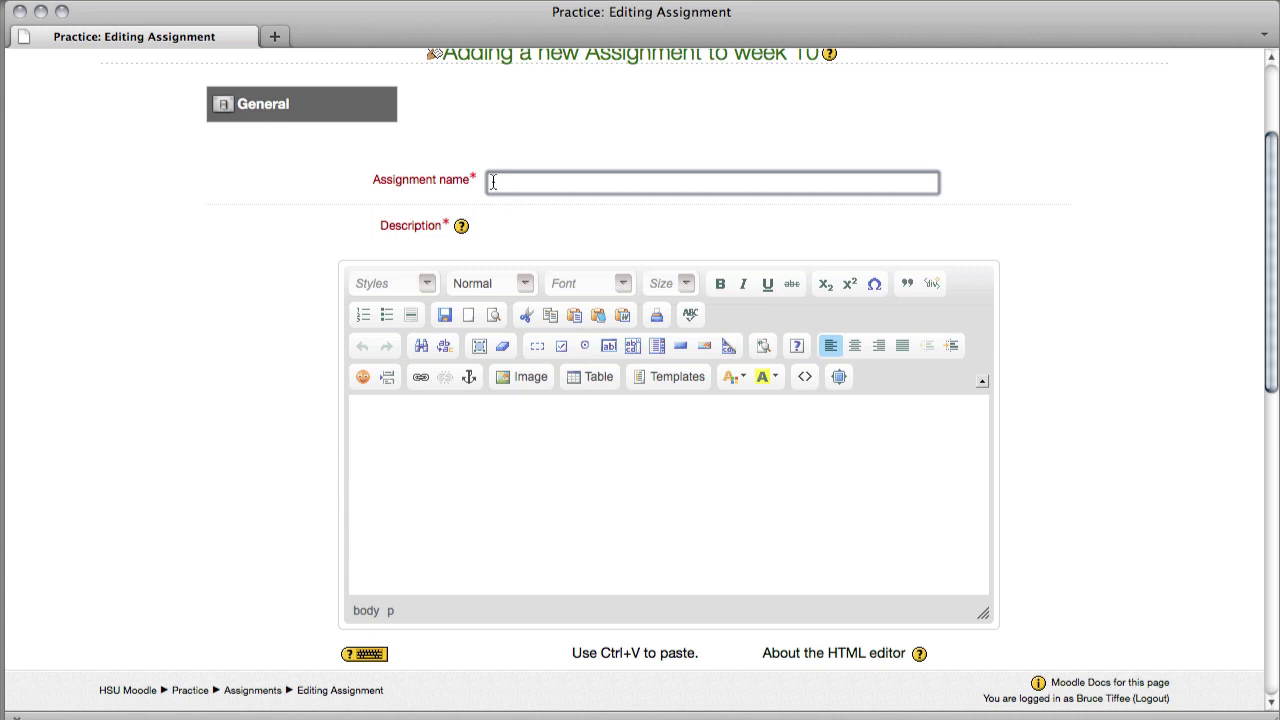
right_click(491, 182)
click(531, 262)
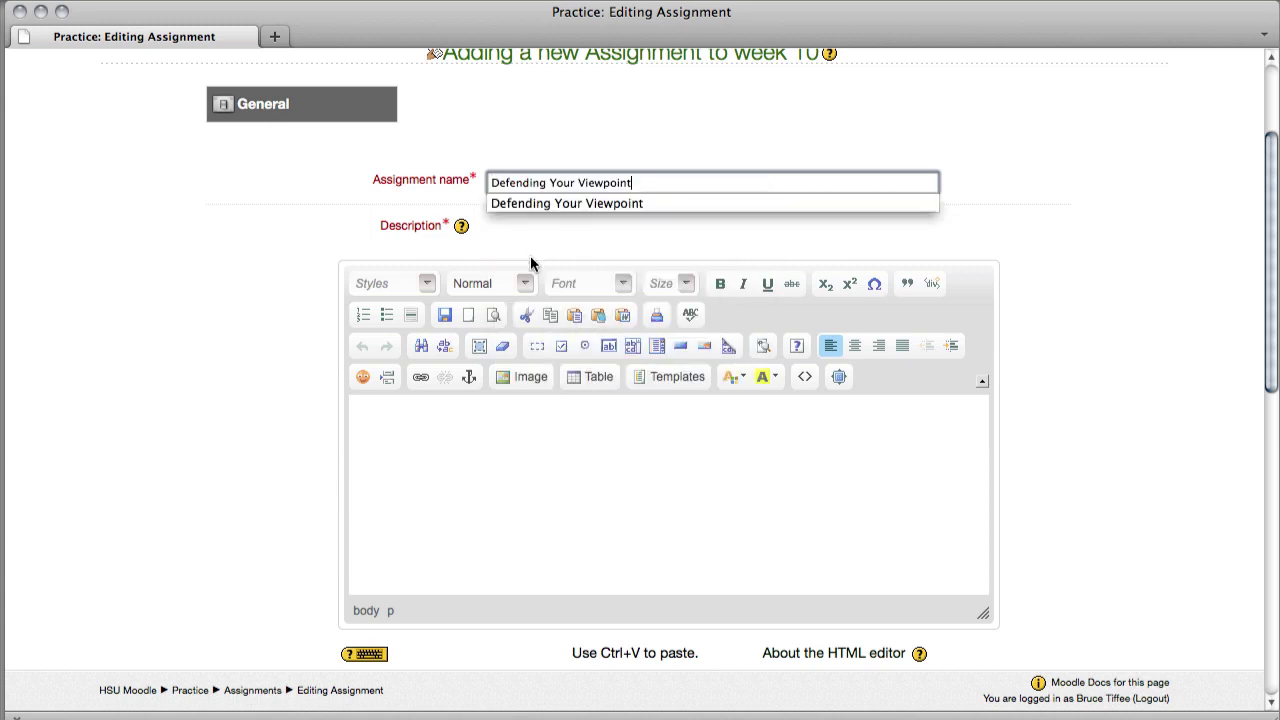
click(1159, 227)
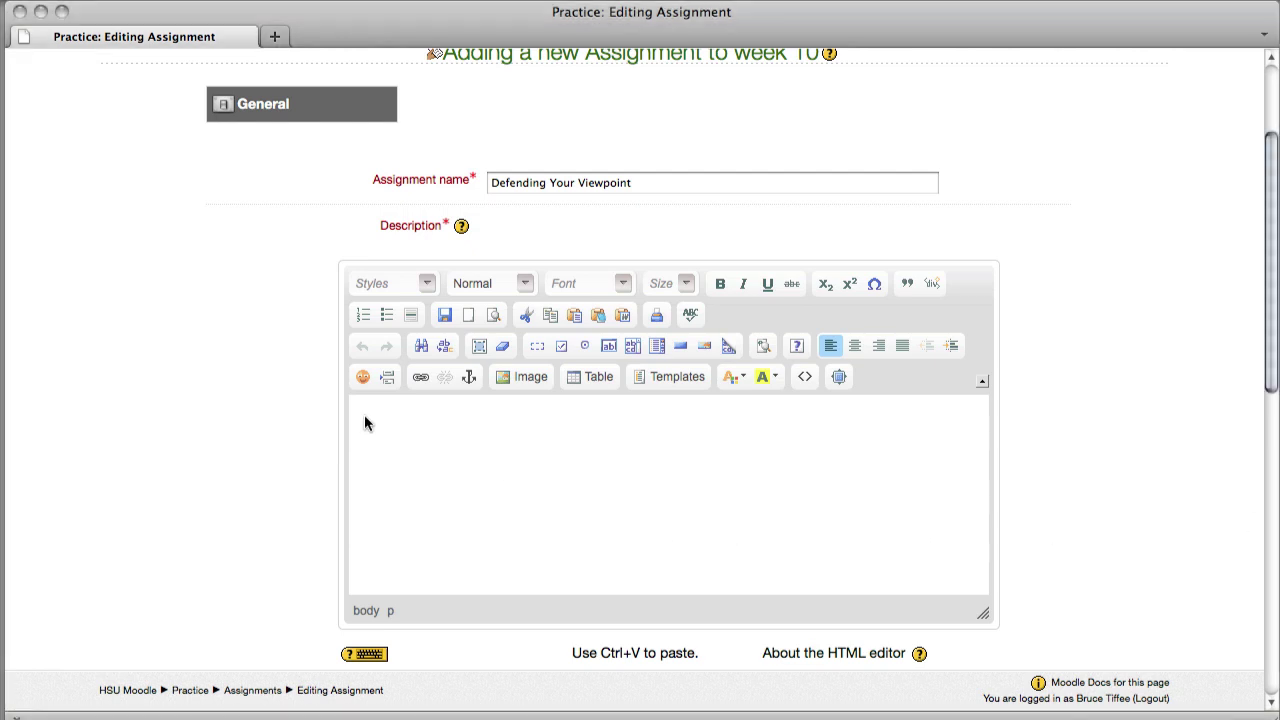
Write a description asking students to compare and contrast the three key points from class with the authors' views, supported by book and real-life examples.
right_click(364, 416)
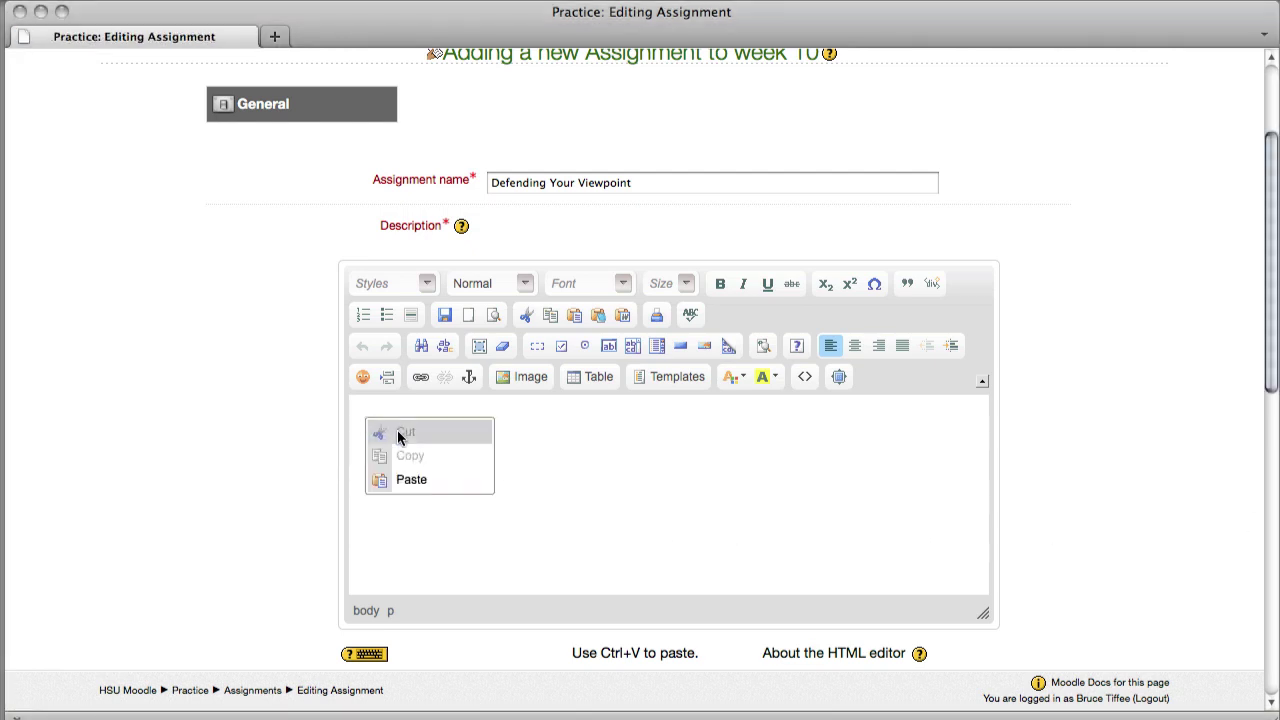
click(419, 480)
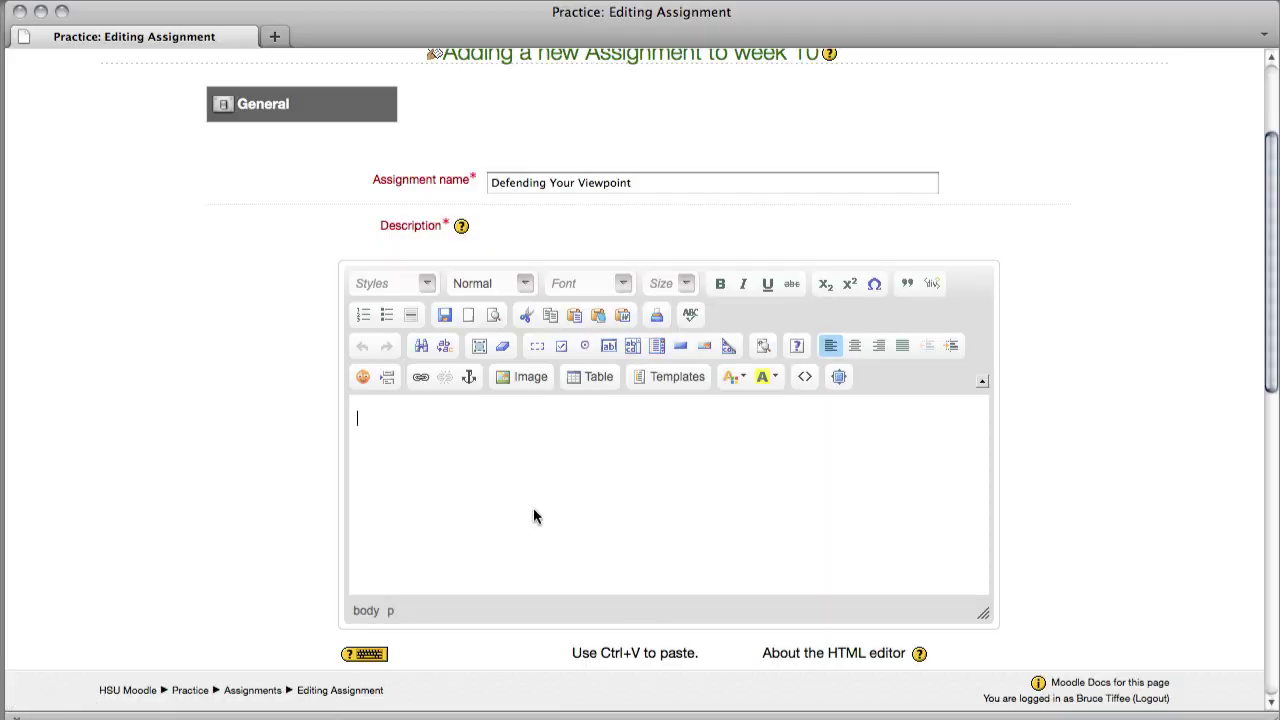
text(Compare and contrast the three keys points discussed in class with the authors views. Support you work with examples from the book and when possible real life comparisons. Be prepared to defend you viewpoint with documentation.)
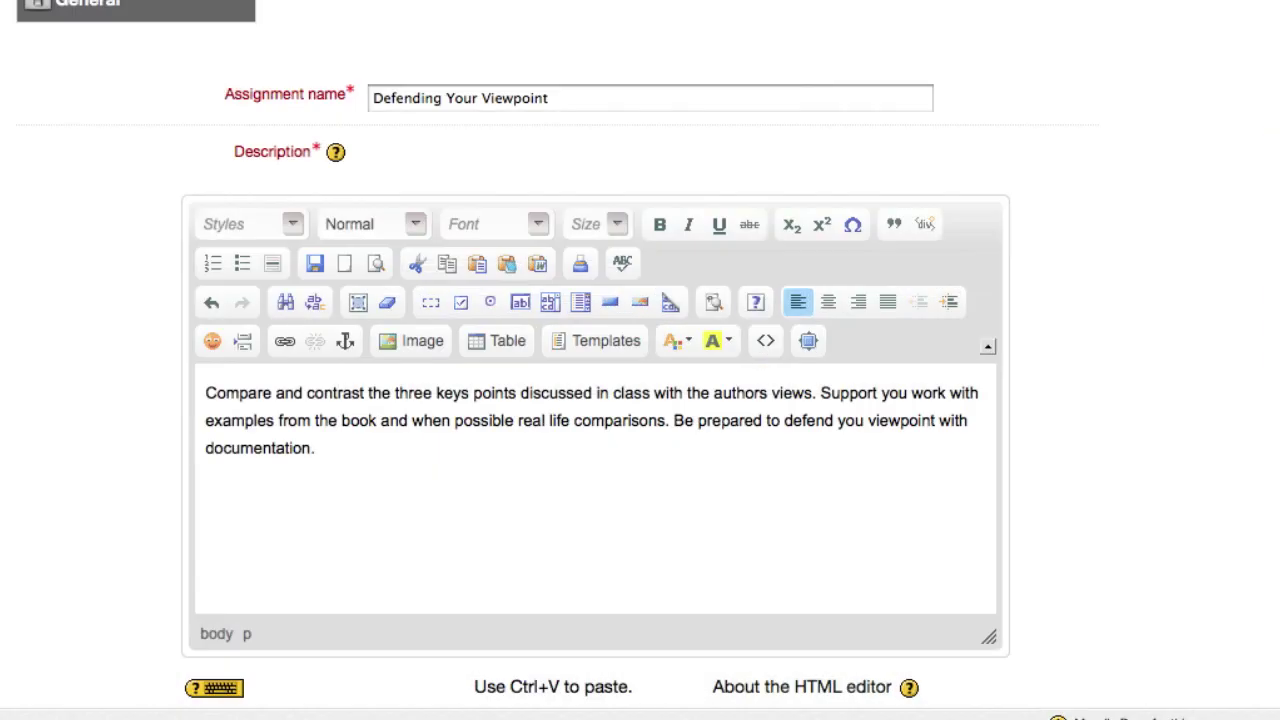
Look through the available grade values, including No grade, and choose 100 as the assignment's grade.
scroll(1119, 416, down, 10)
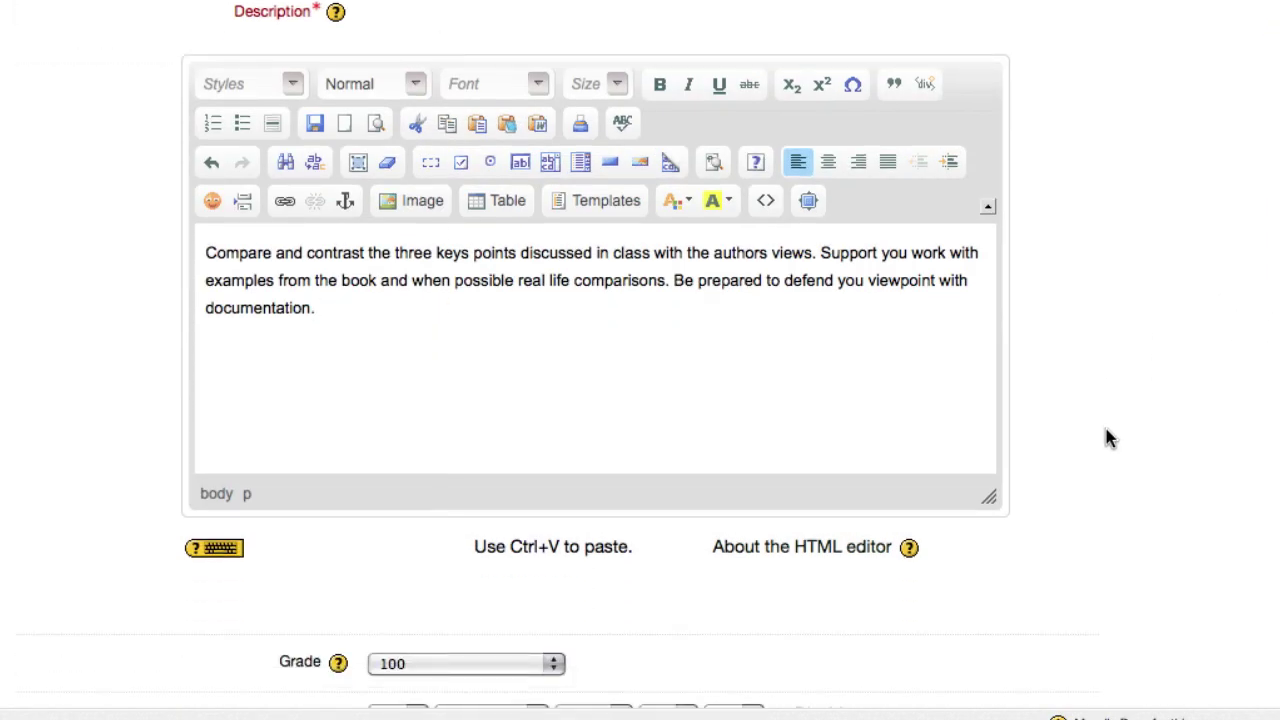
click(403, 283)
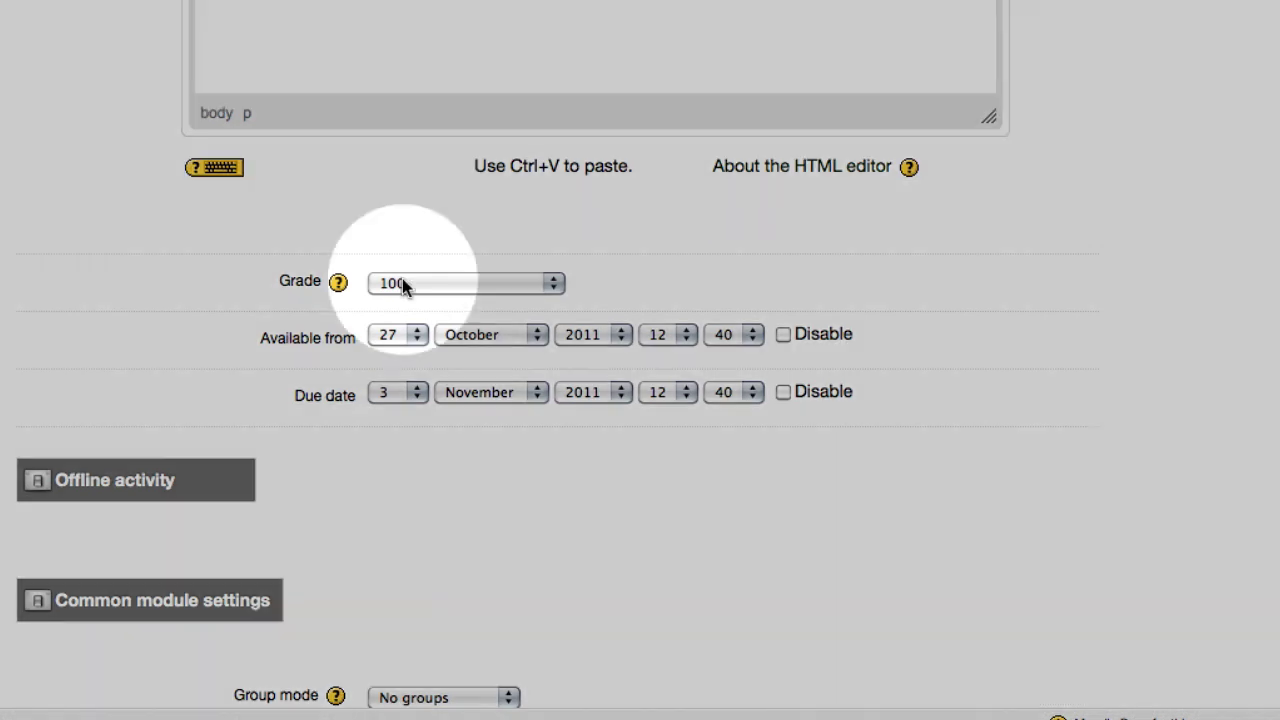
scroll(412, 571, down, 20)
scroll(449, 409, up, 20)
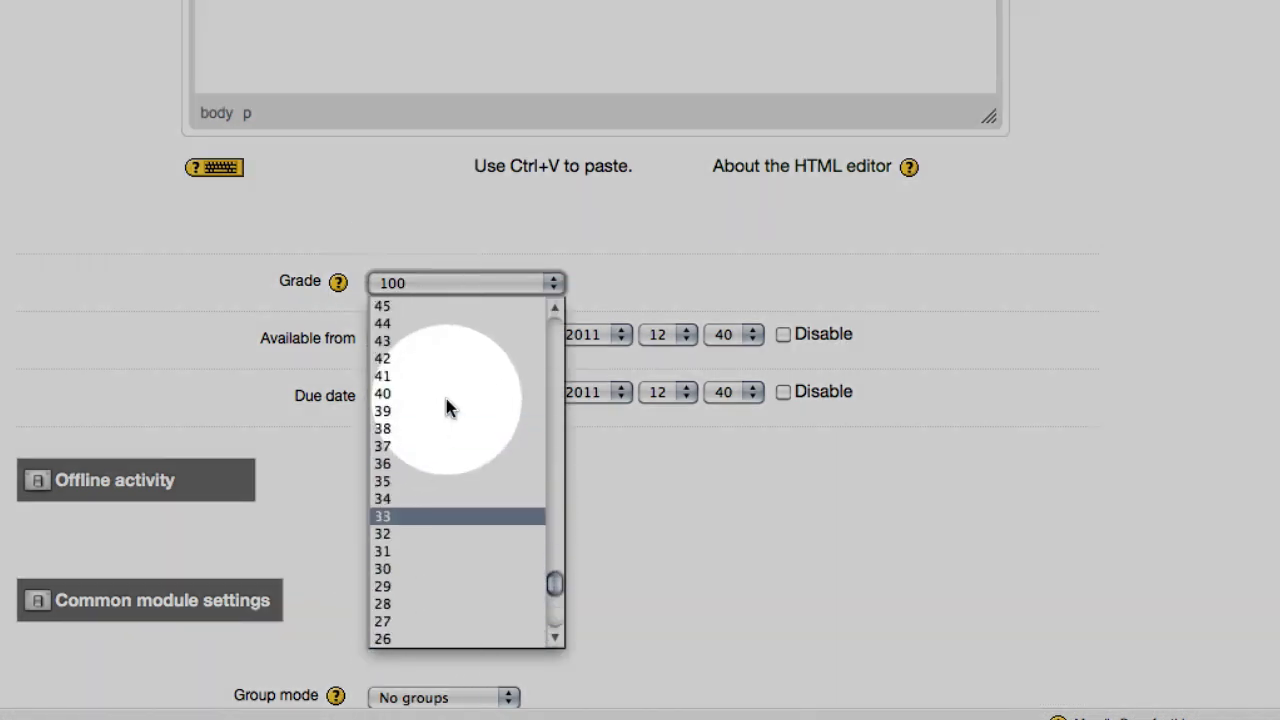
scroll(445, 385, up, 20)
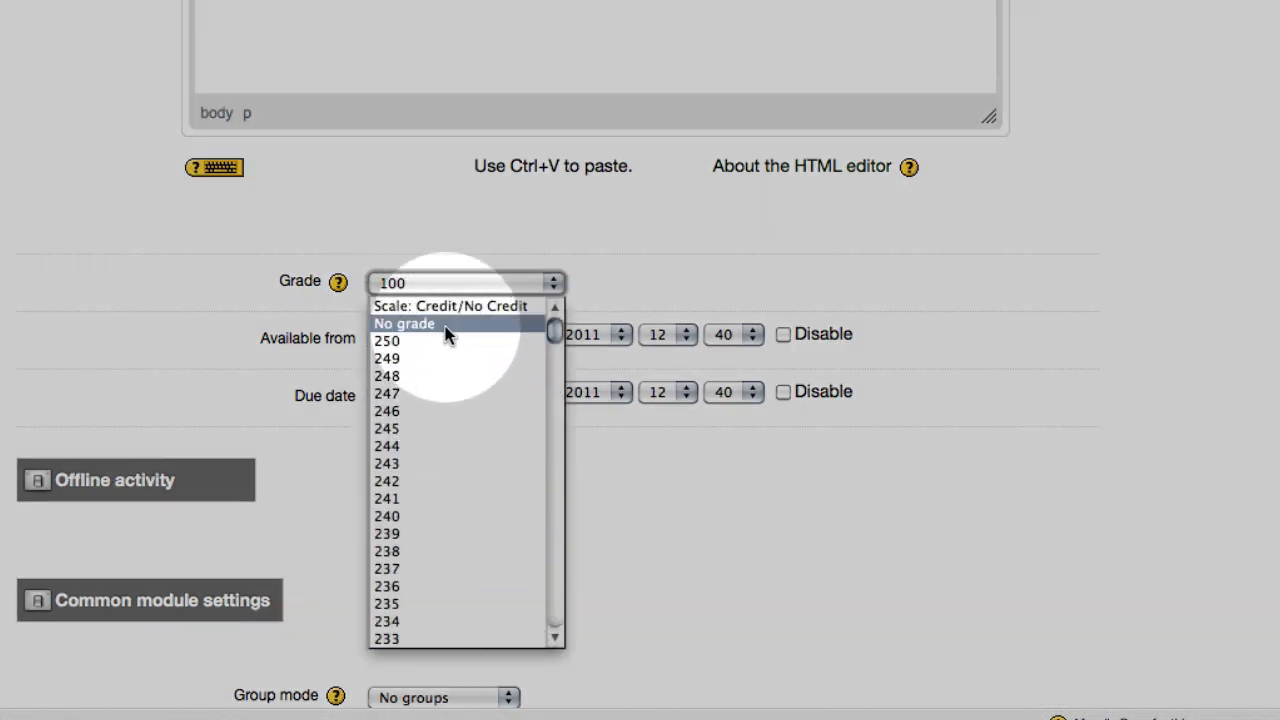
scroll(429, 506, down, 14)
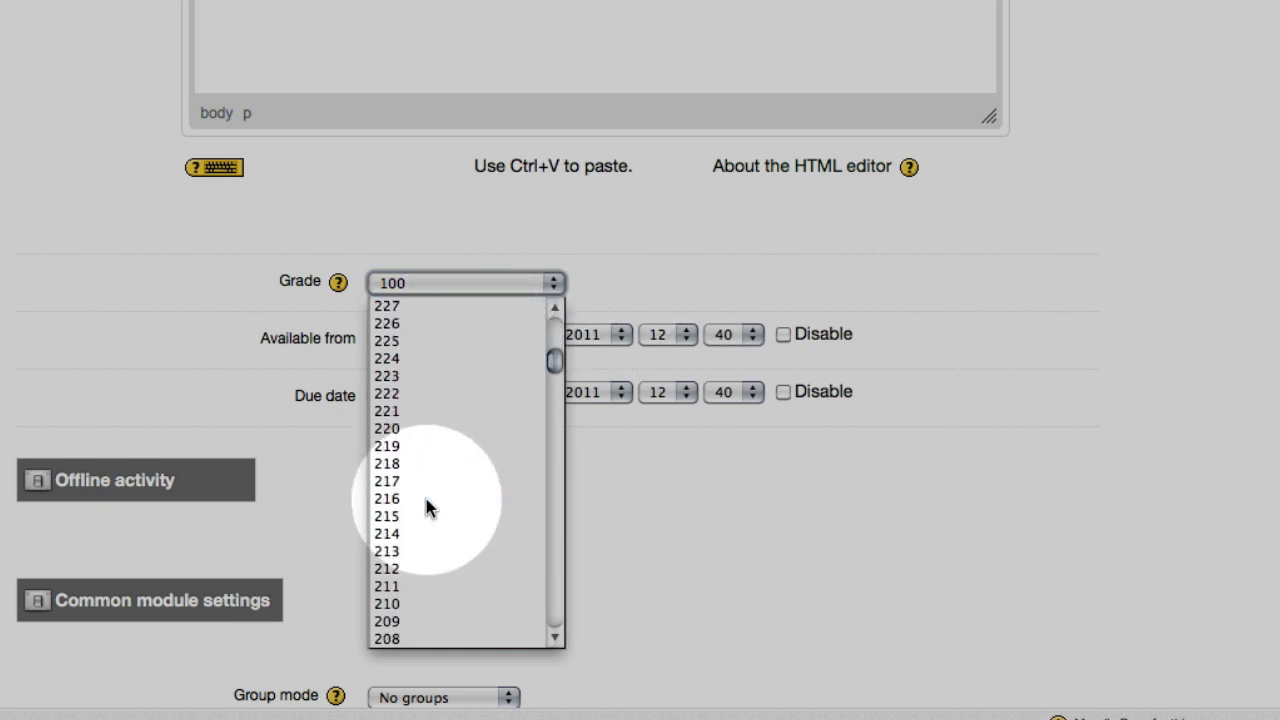
scroll(426, 501, down, 20)
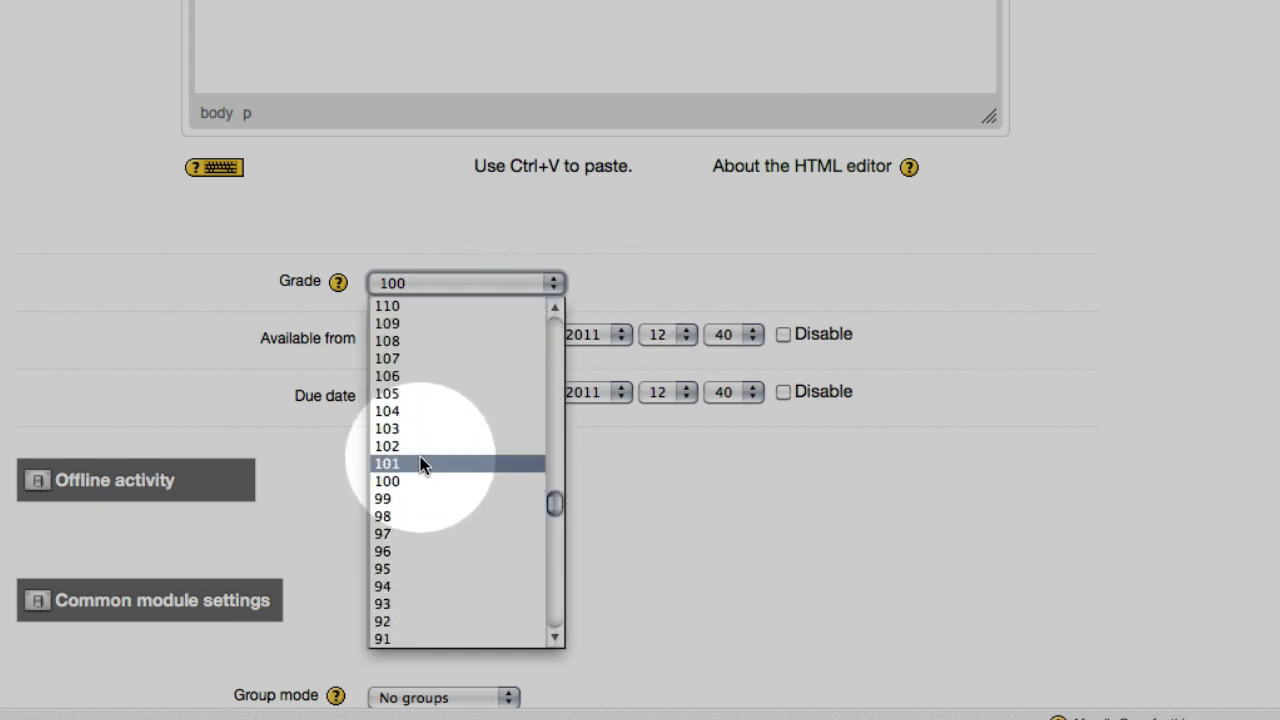
click(412, 476)
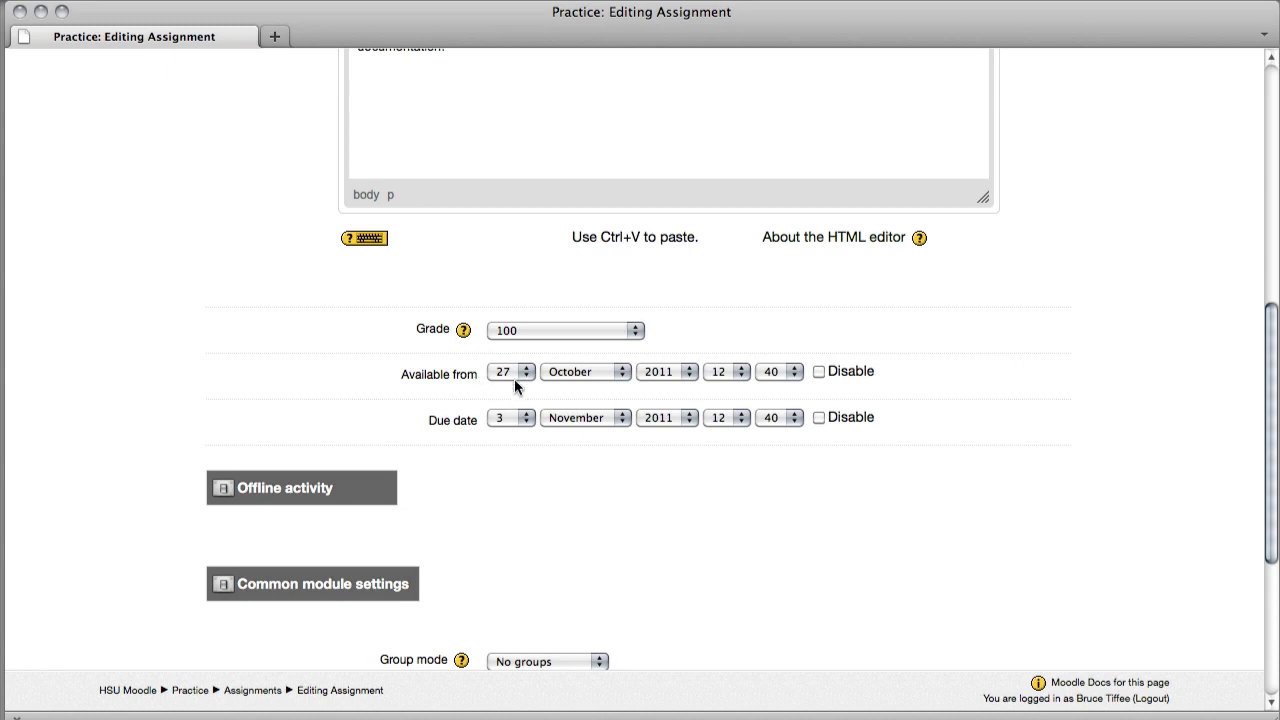
Disable the Available from date and set the due date to 13 November 2011 at 16:00.
click(819, 372)
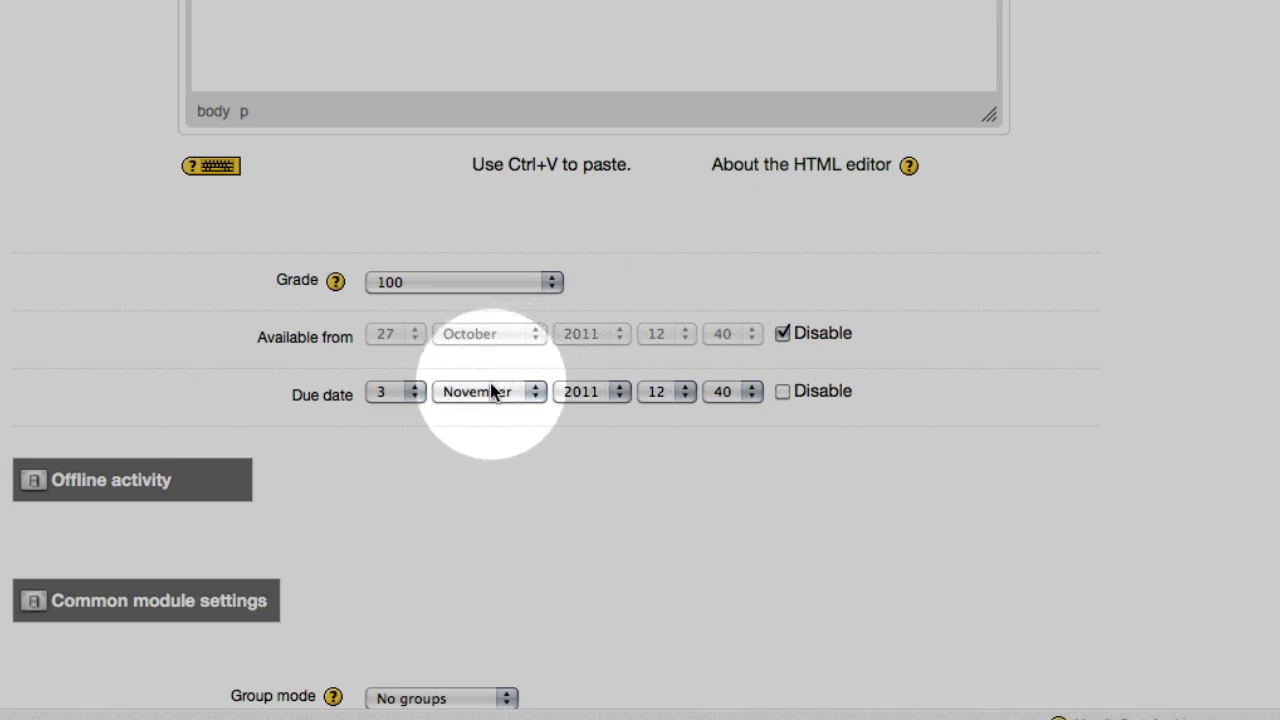
click(393, 391)
click(383, 624)
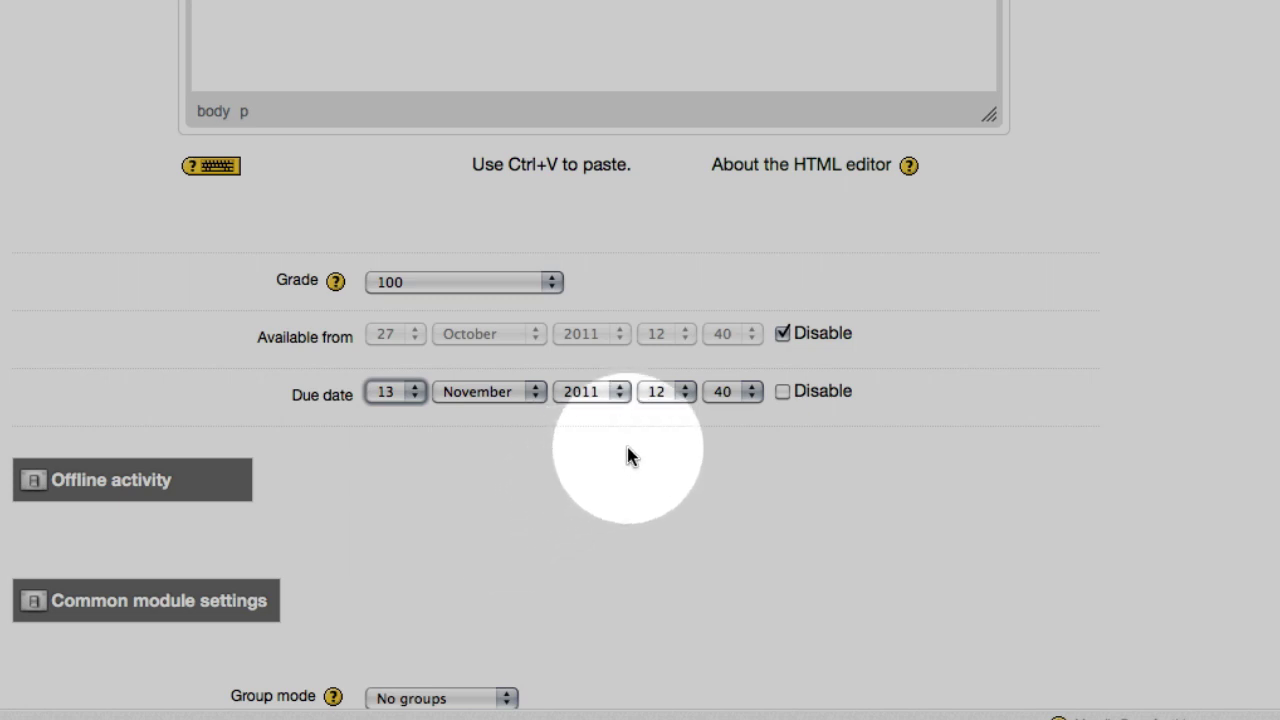
click(664, 394)
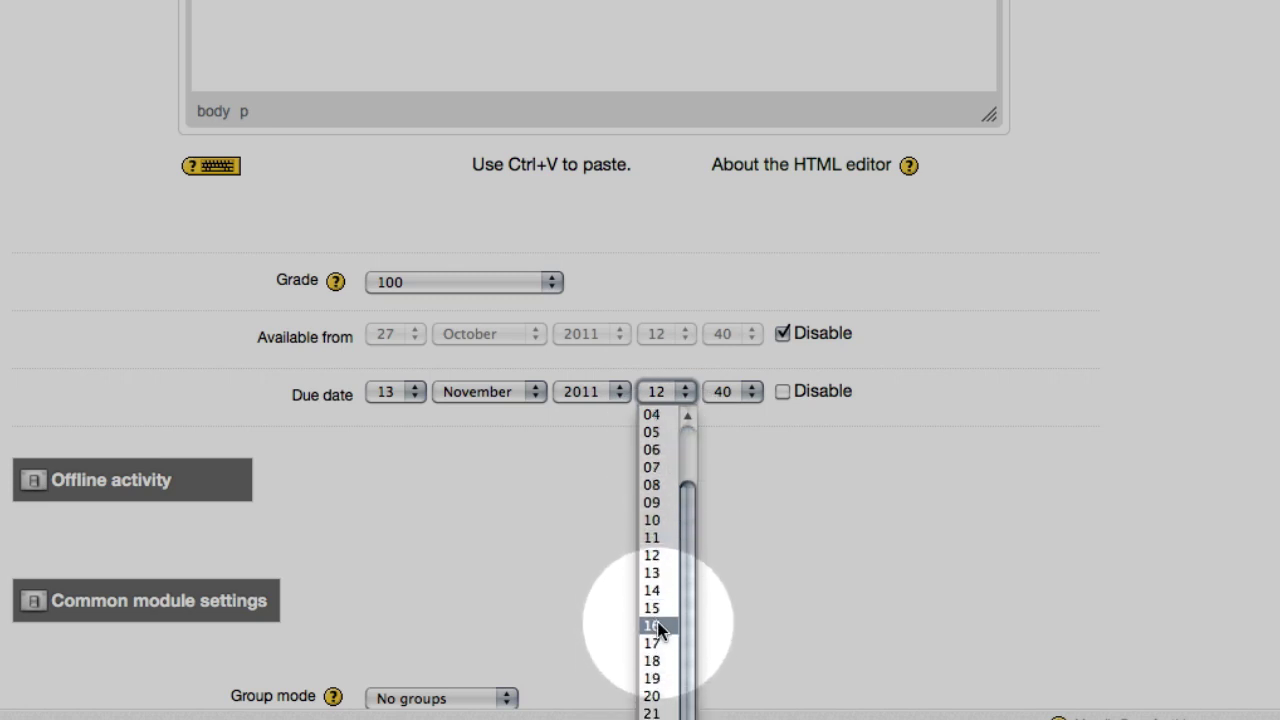
click(653, 625)
click(719, 391)
click(722, 404)
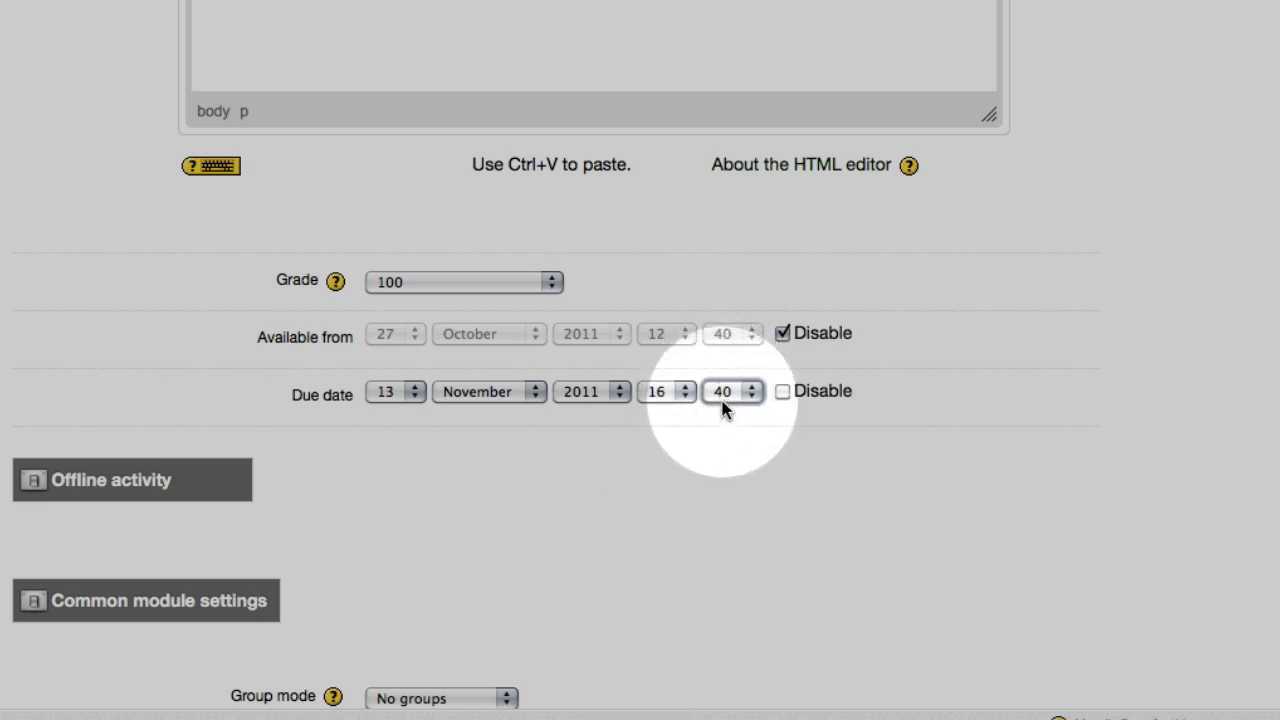
click(722, 404)
click(724, 418)
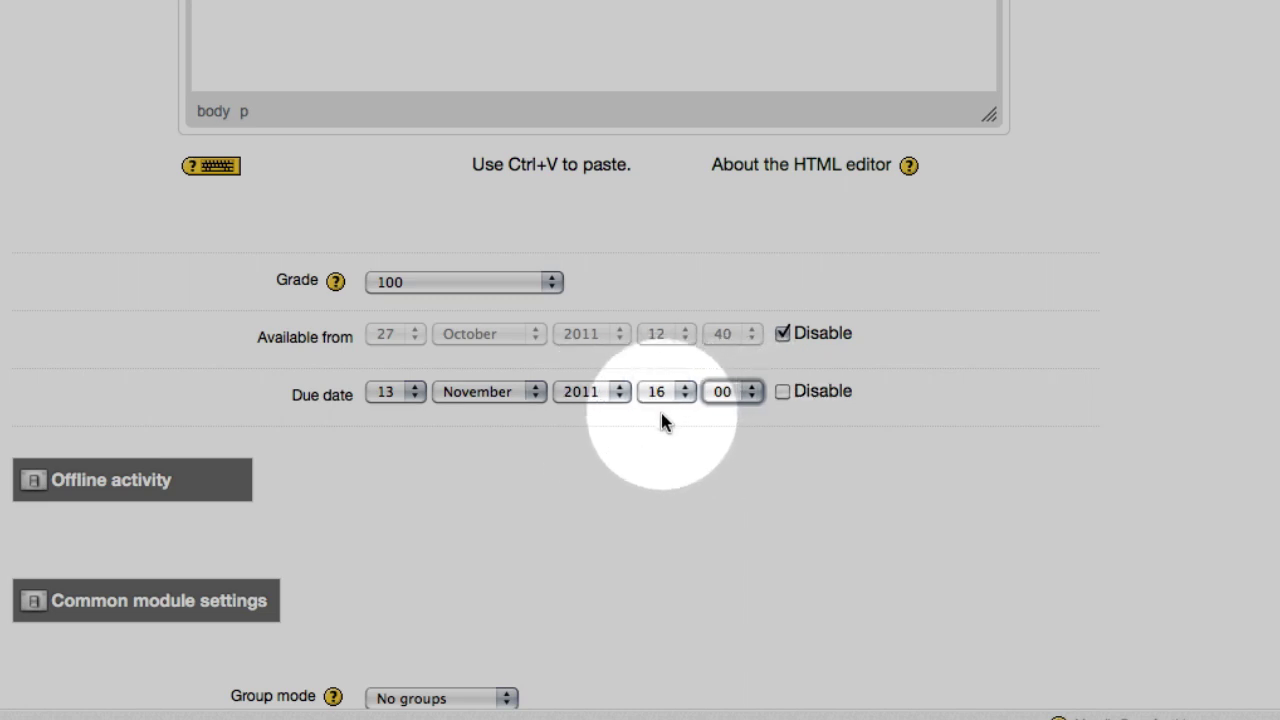
Check which Group mode and Visible options the common module settings offer.
scroll(661, 423, down, 5)
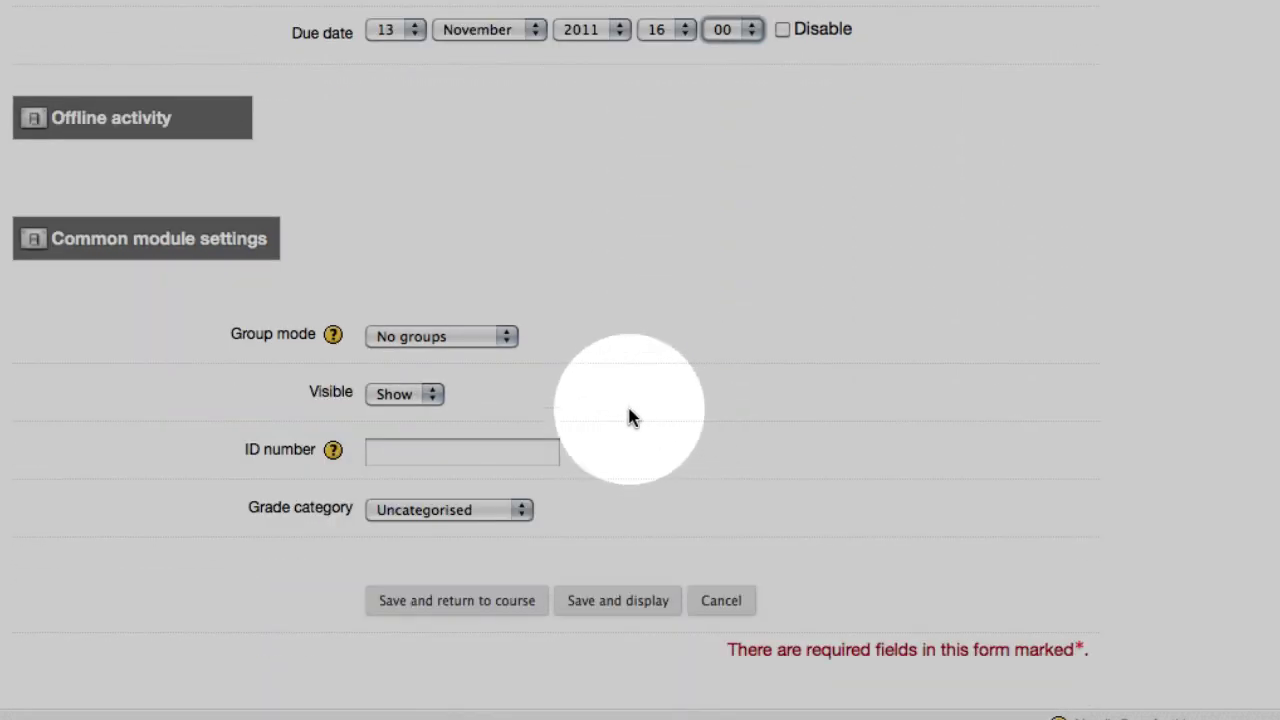
click(507, 336)
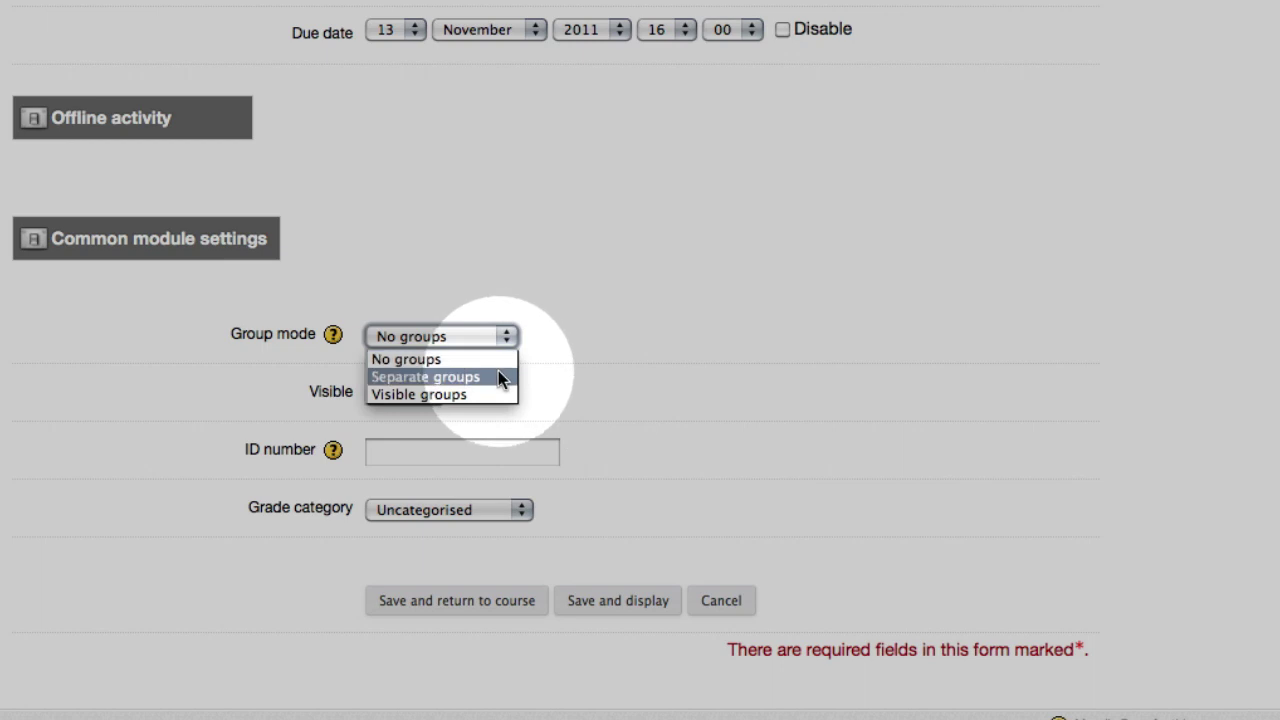
click(503, 280)
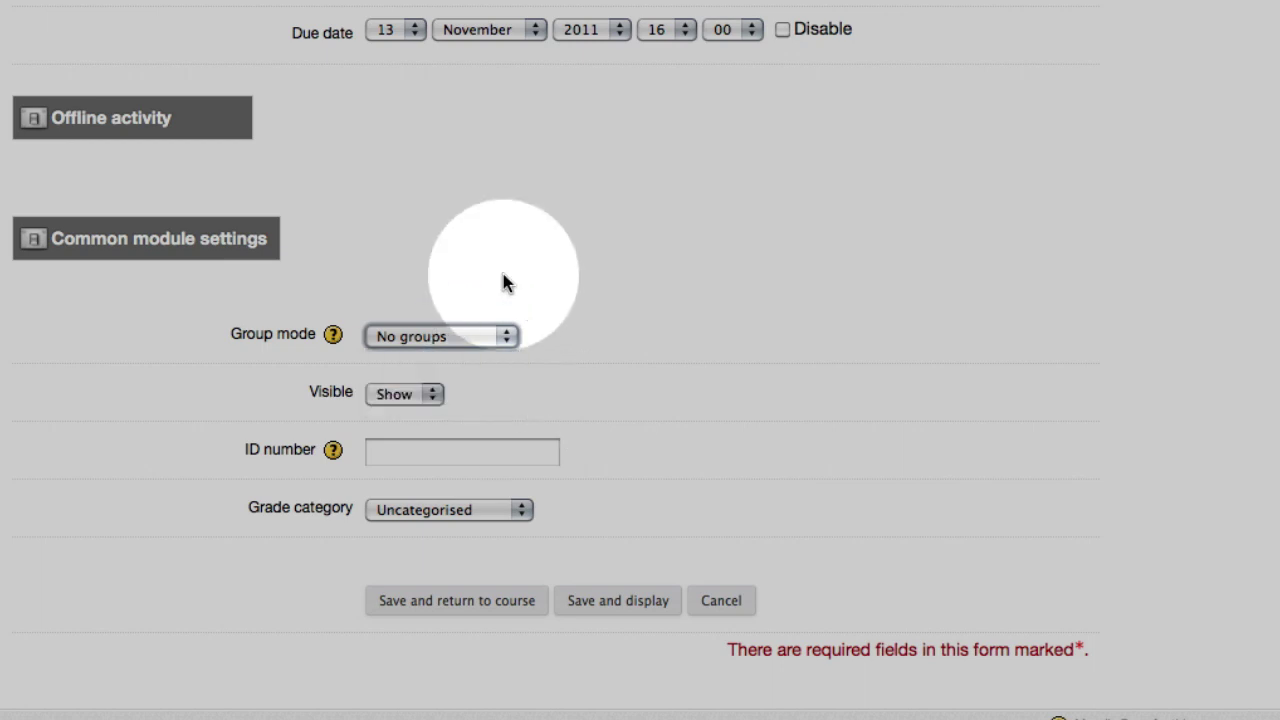
click(422, 396)
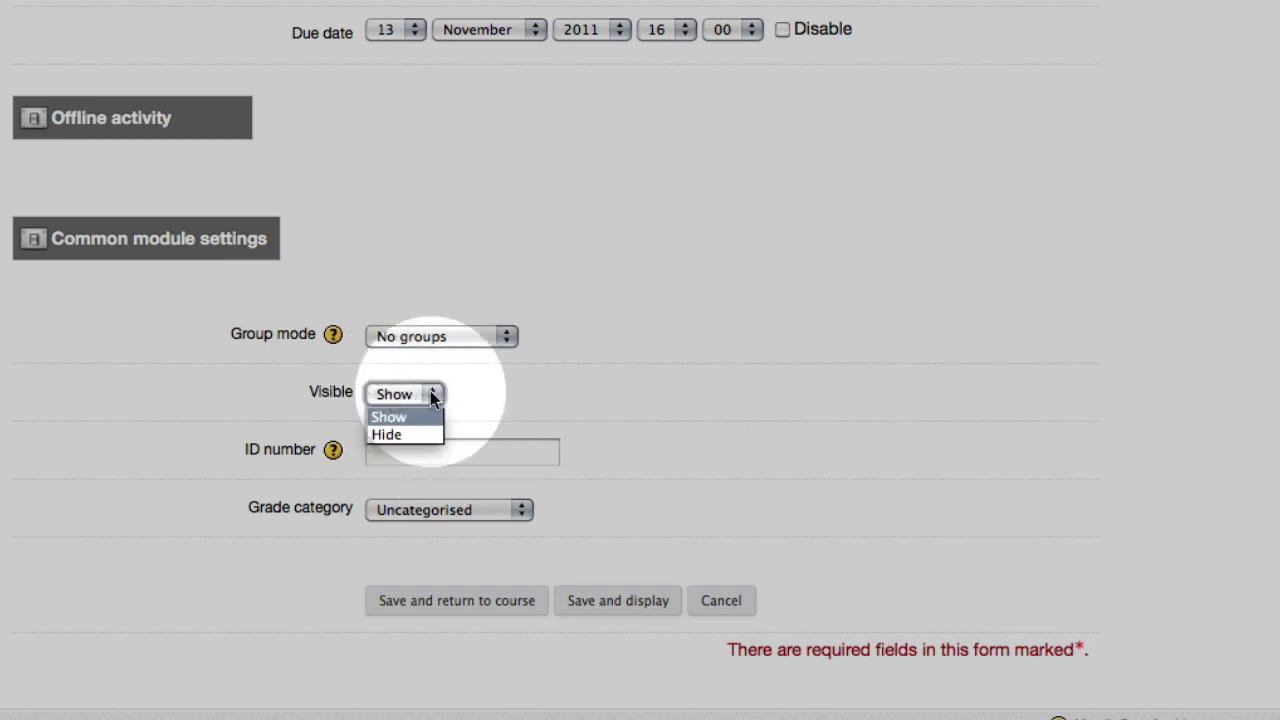
click(456, 392)
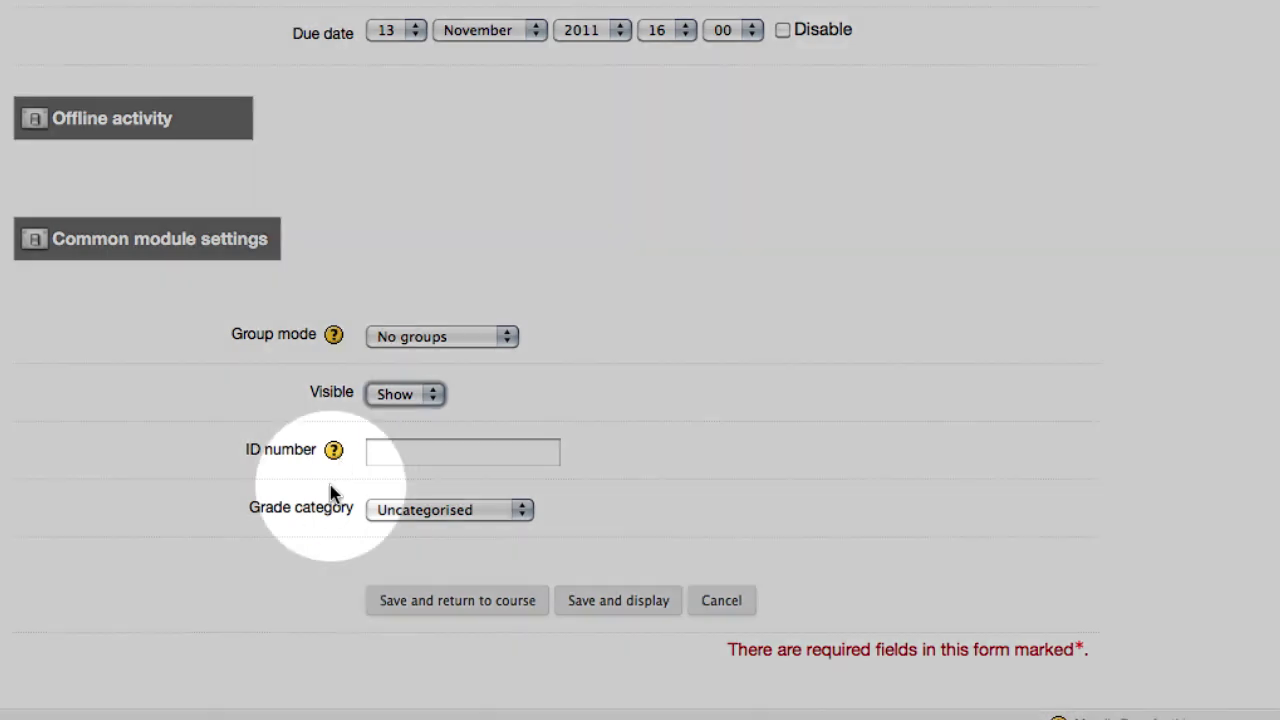
Set the grade category to Participation (25%), save the assignment and return to the course.
click(516, 516)
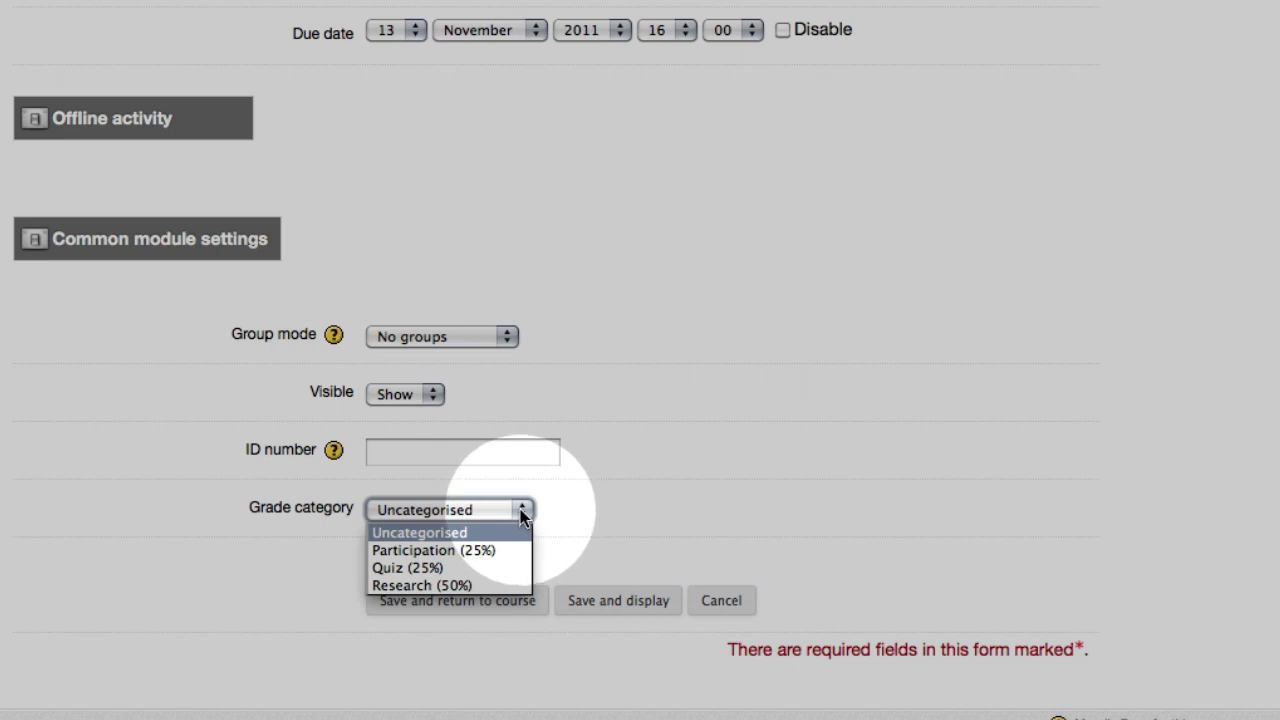
click(500, 549)
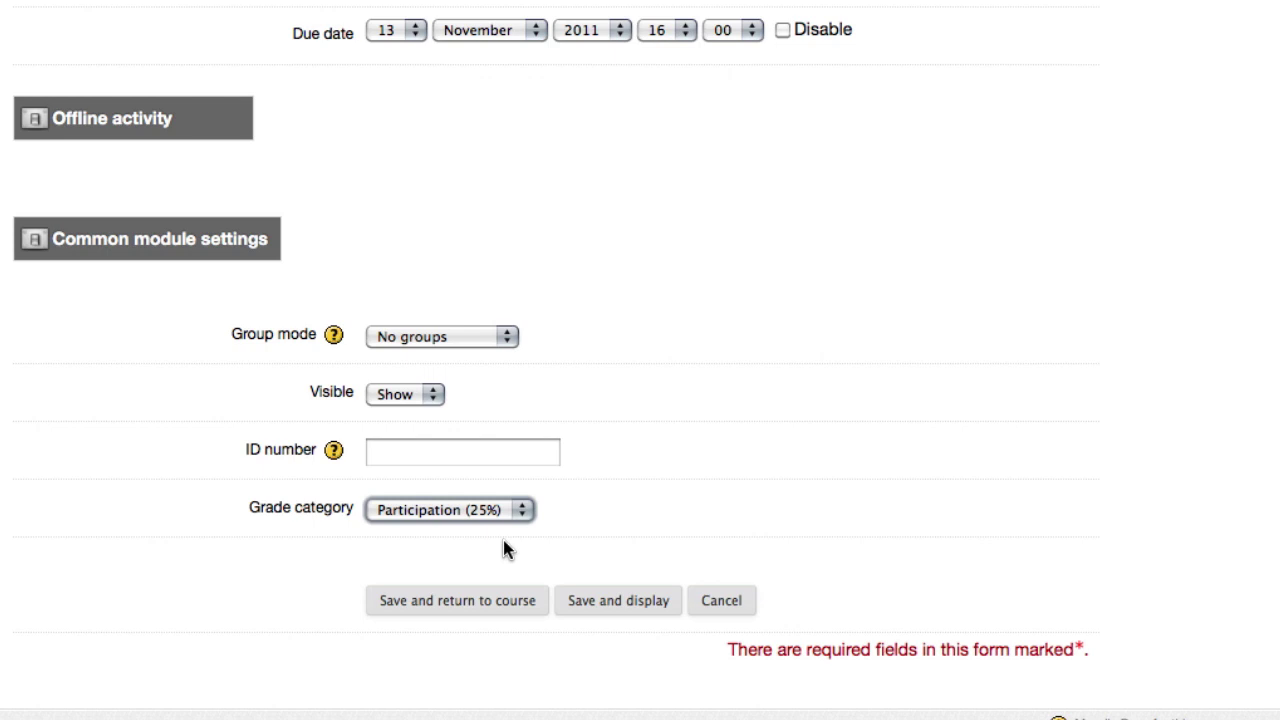
scroll(503, 541, down, 1)
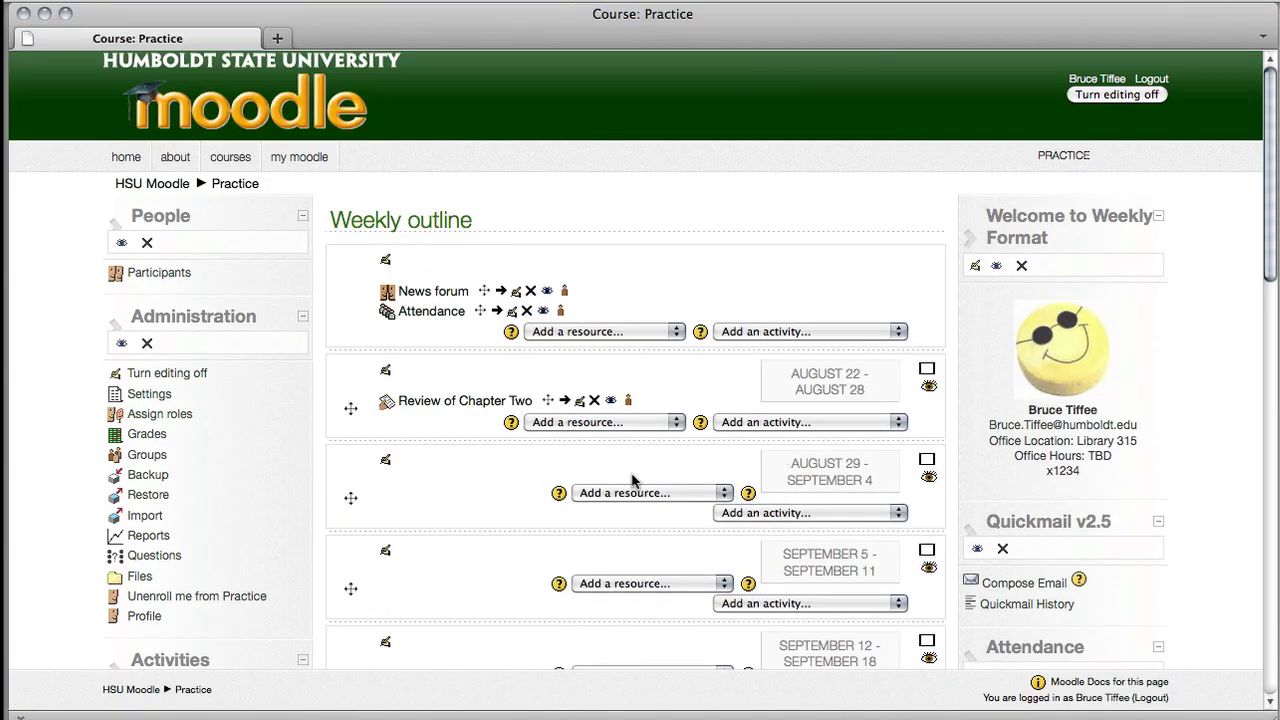
Open the Defending Your Viewpoint assignment to review its description and due date, and return to the Practice course page.
scroll(632, 480, down, 10)
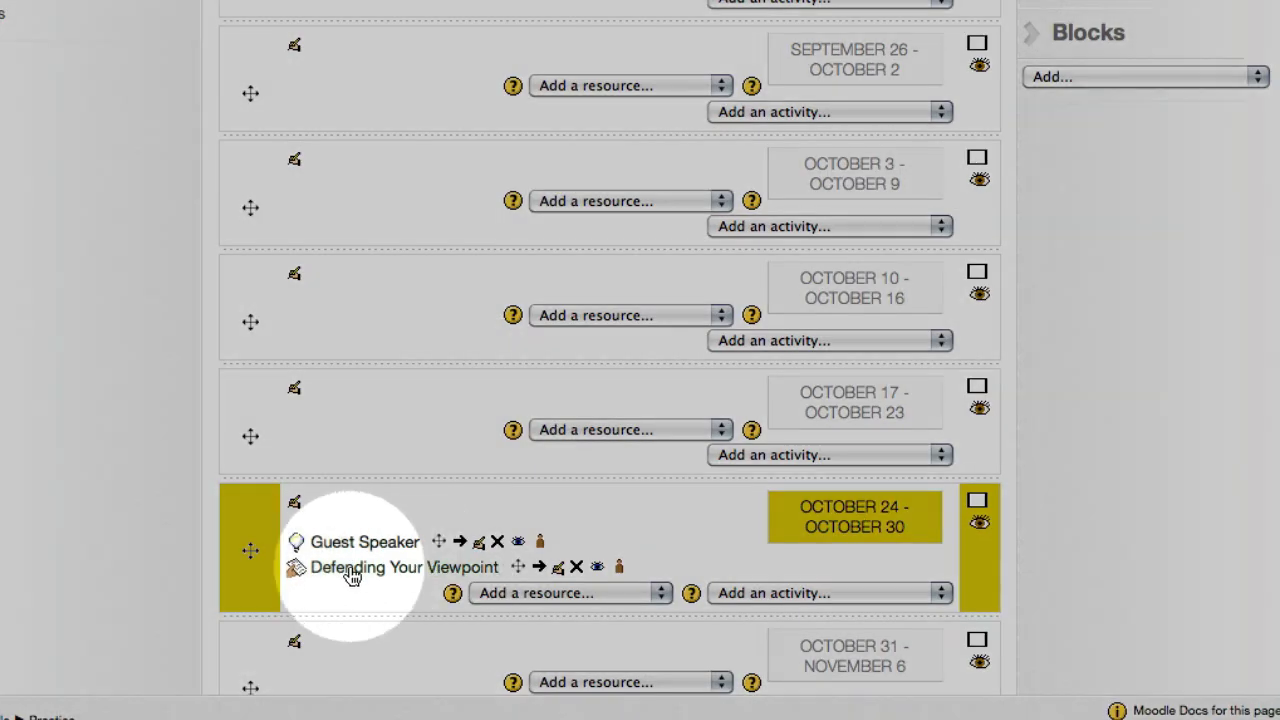
click(404, 570)
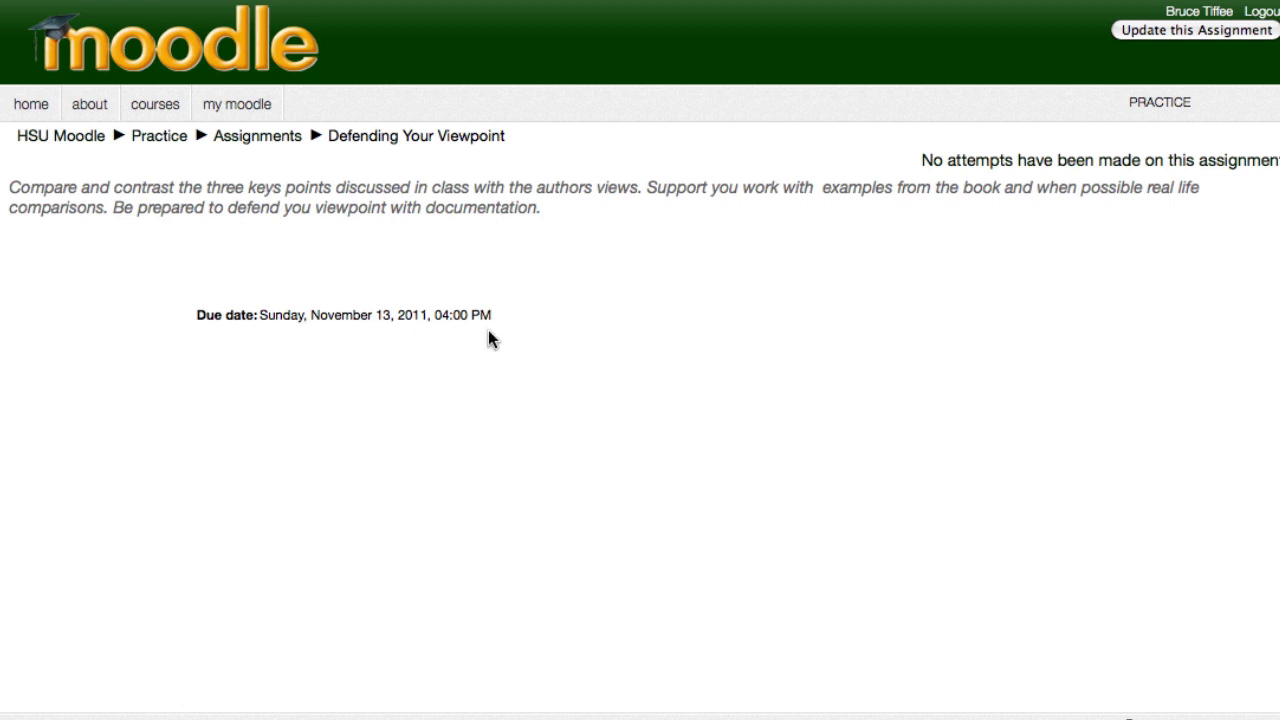
click(164, 140)
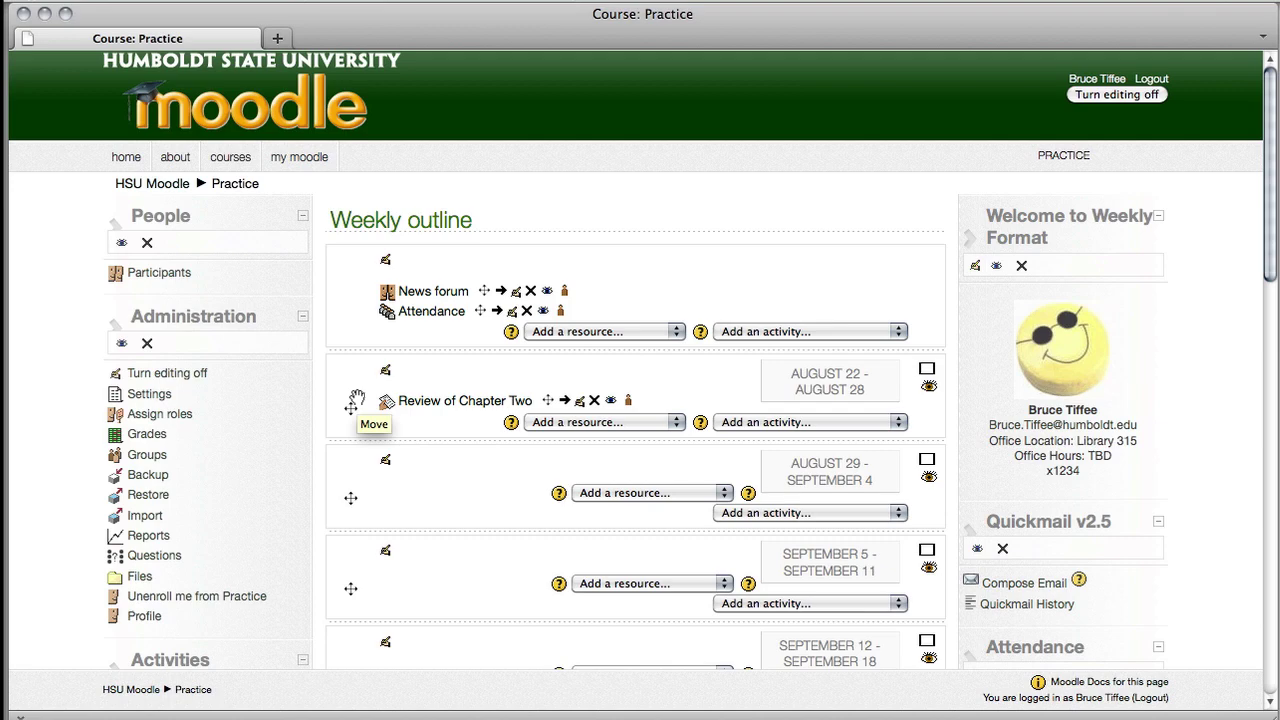
Open the Defending Your Viewpoint assignment from the course's list of all assignments, review it, and return to the list.
scroll(625, 415, down, 5)
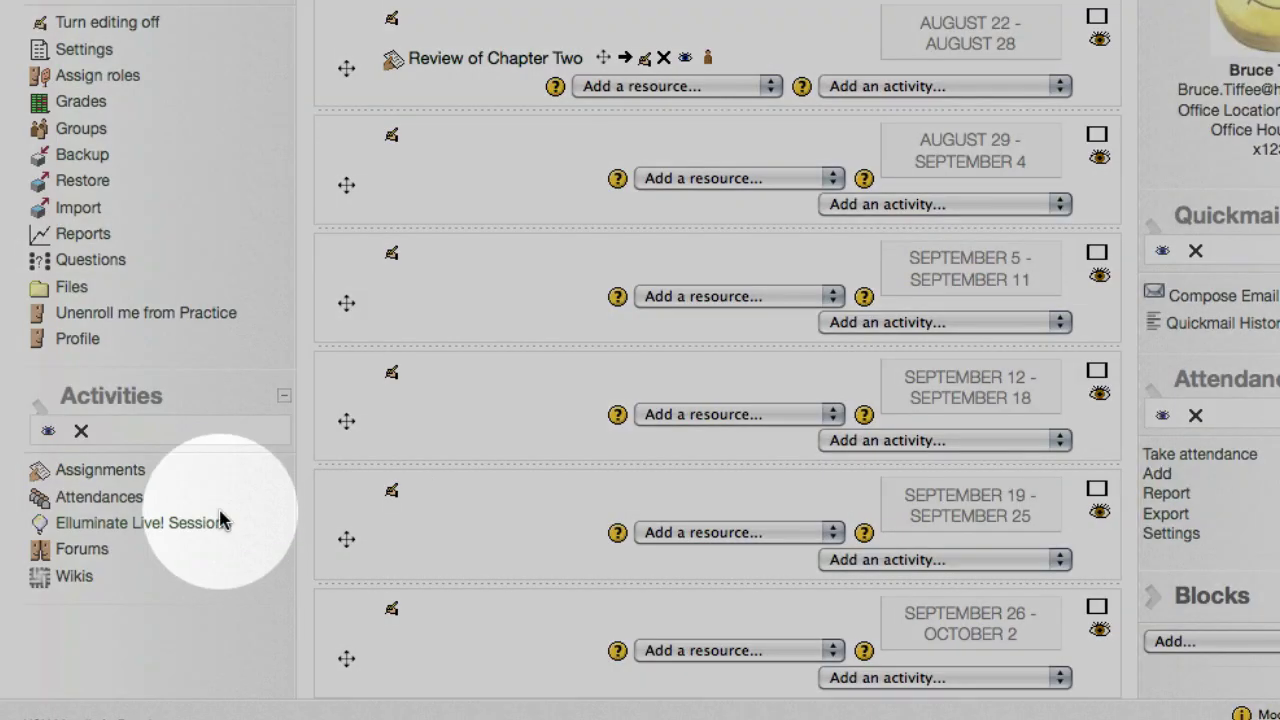
click(108, 472)
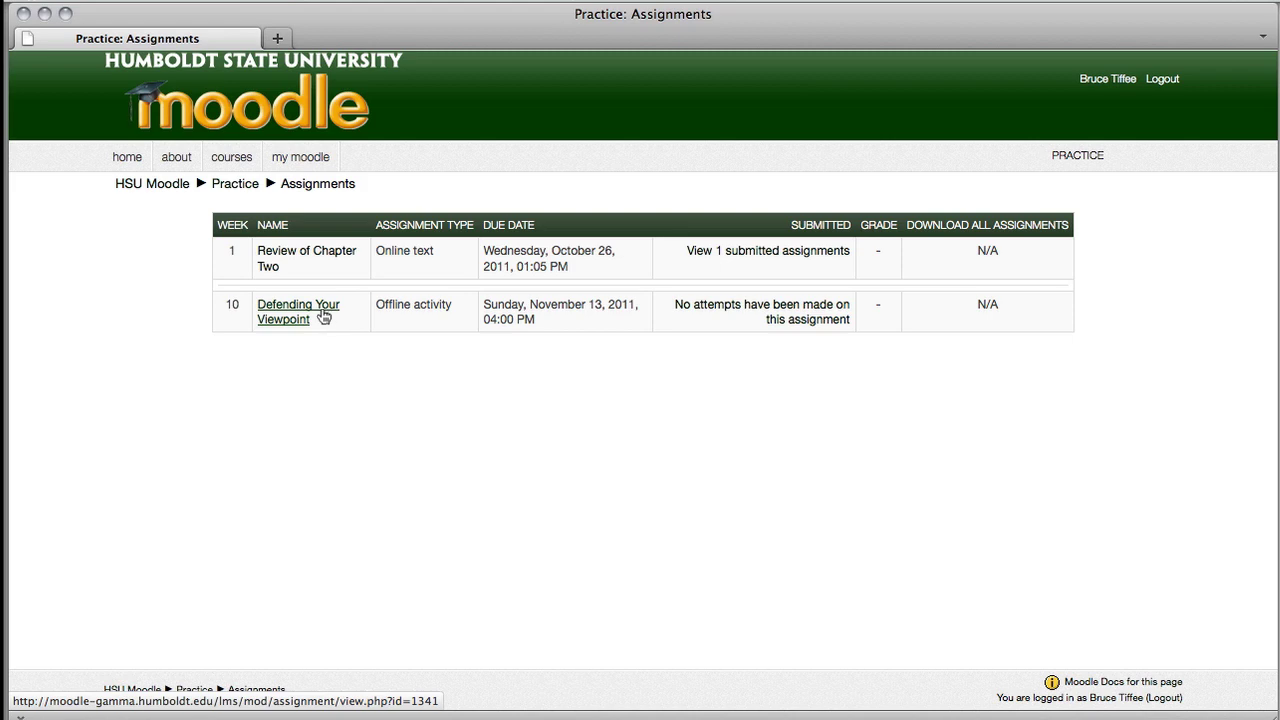
click(322, 316)
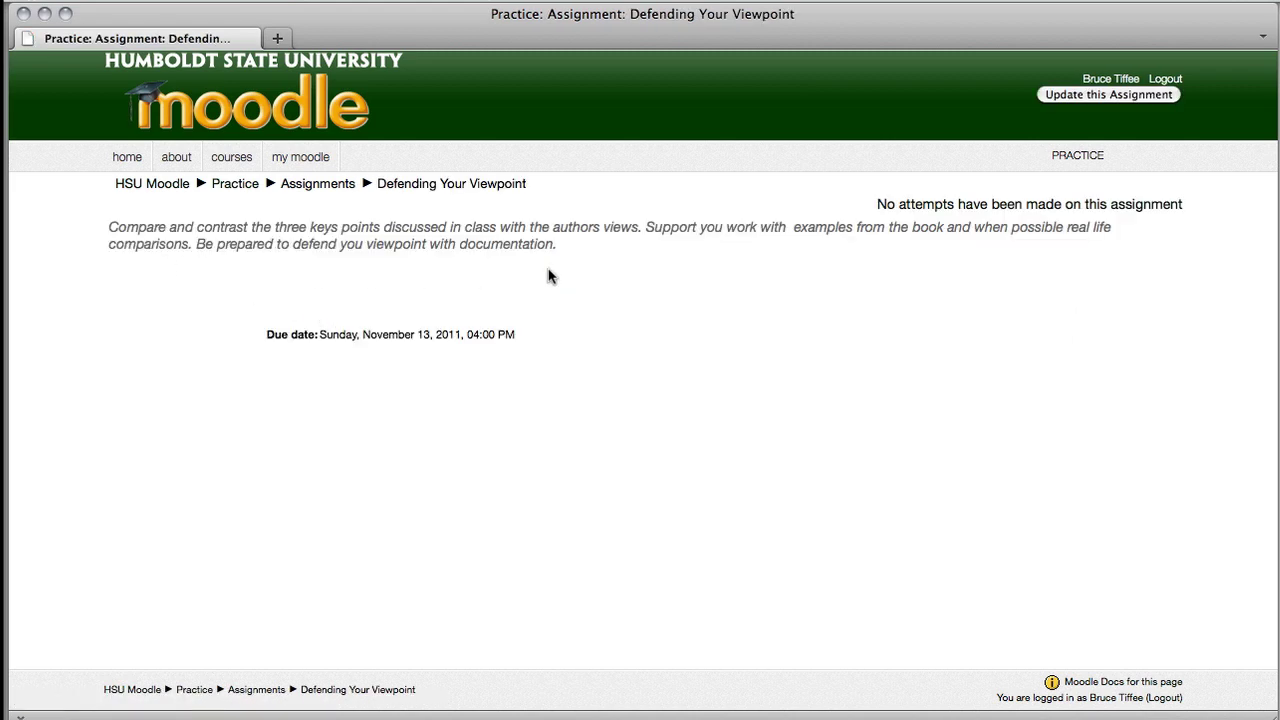
click(300, 192)
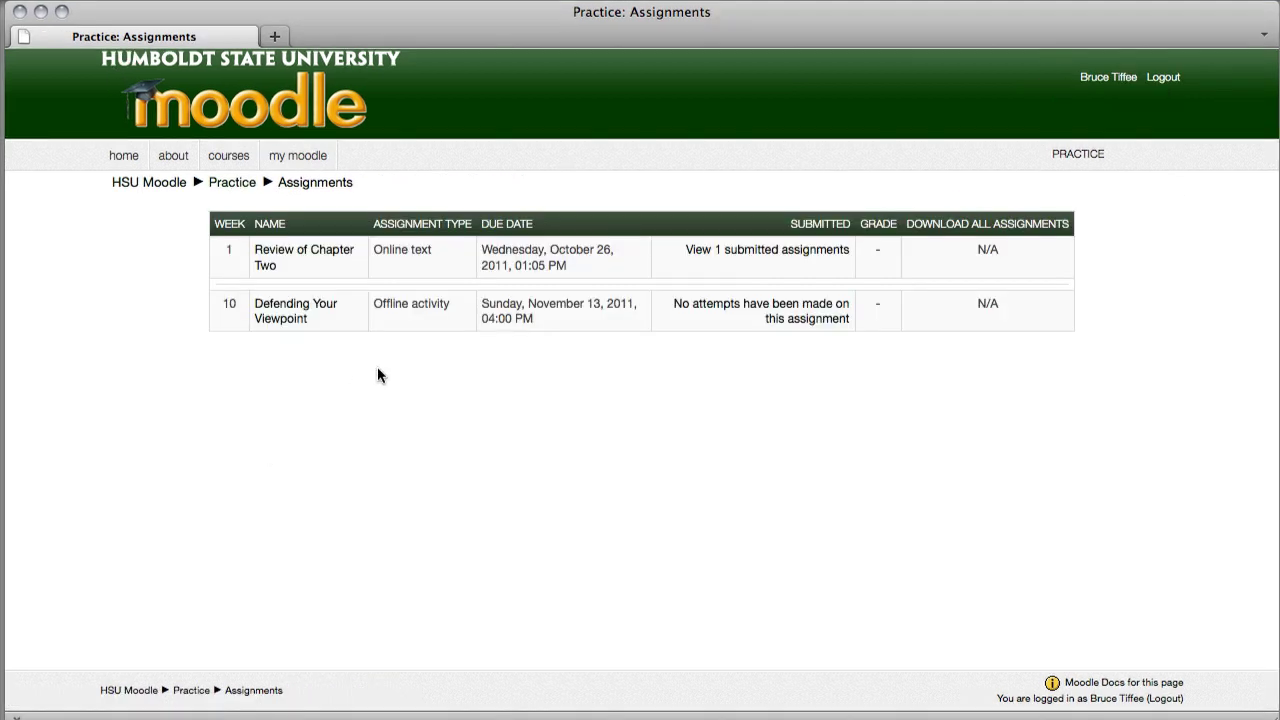
Open the submissions page of Defending Your Viewpoint and save its preferences with Allow quick grading enabled.
click(808, 320)
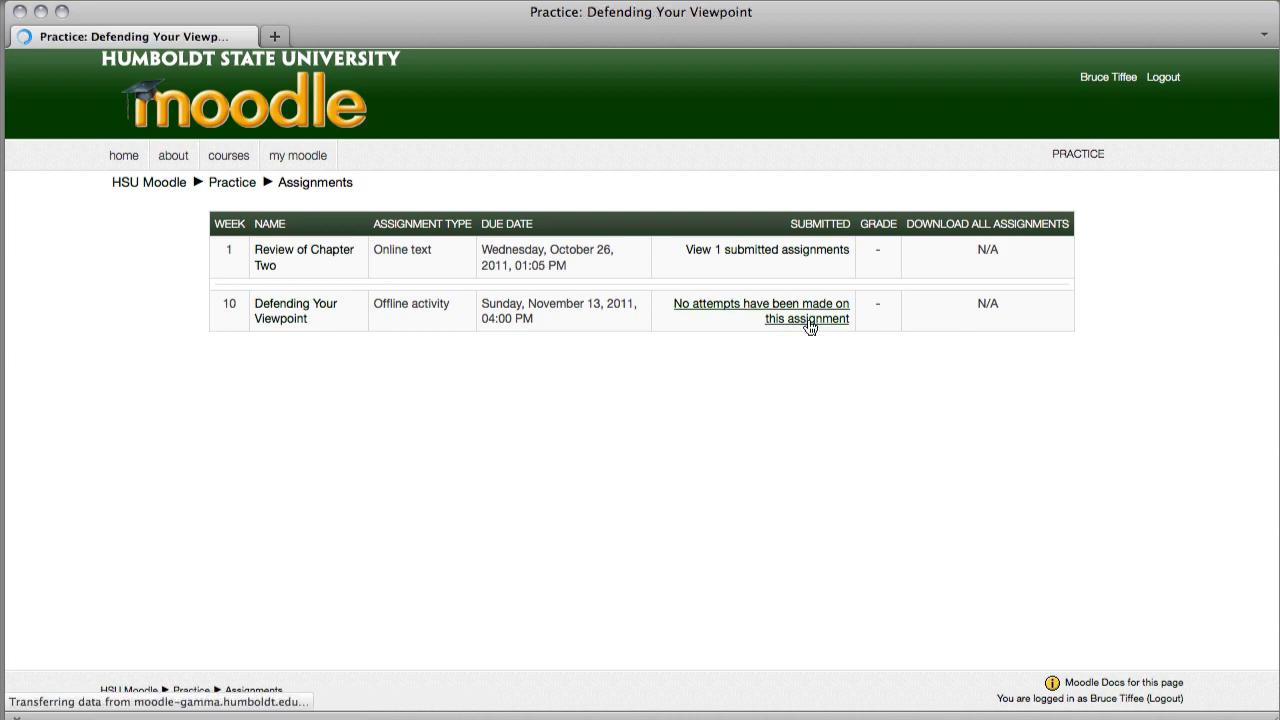
scroll(760, 350, down, 1)
scroll(760, 350, down, 2)
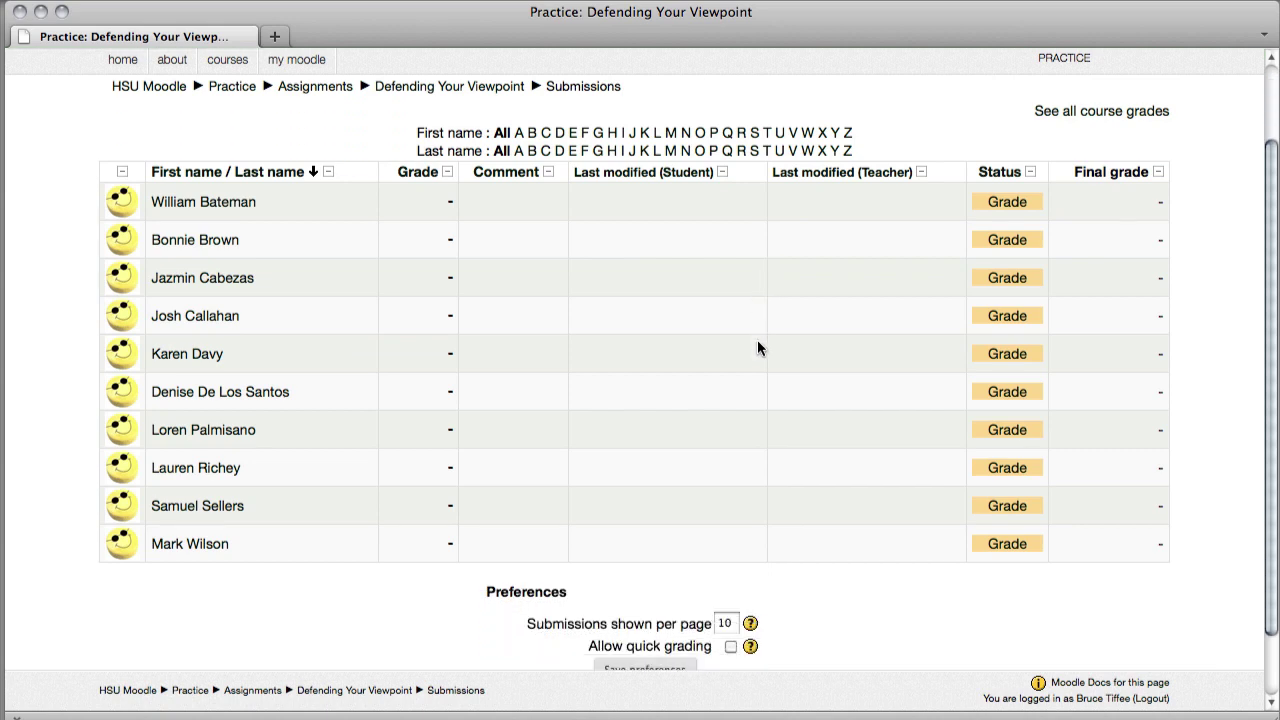
scroll(753, 346, down, 2)
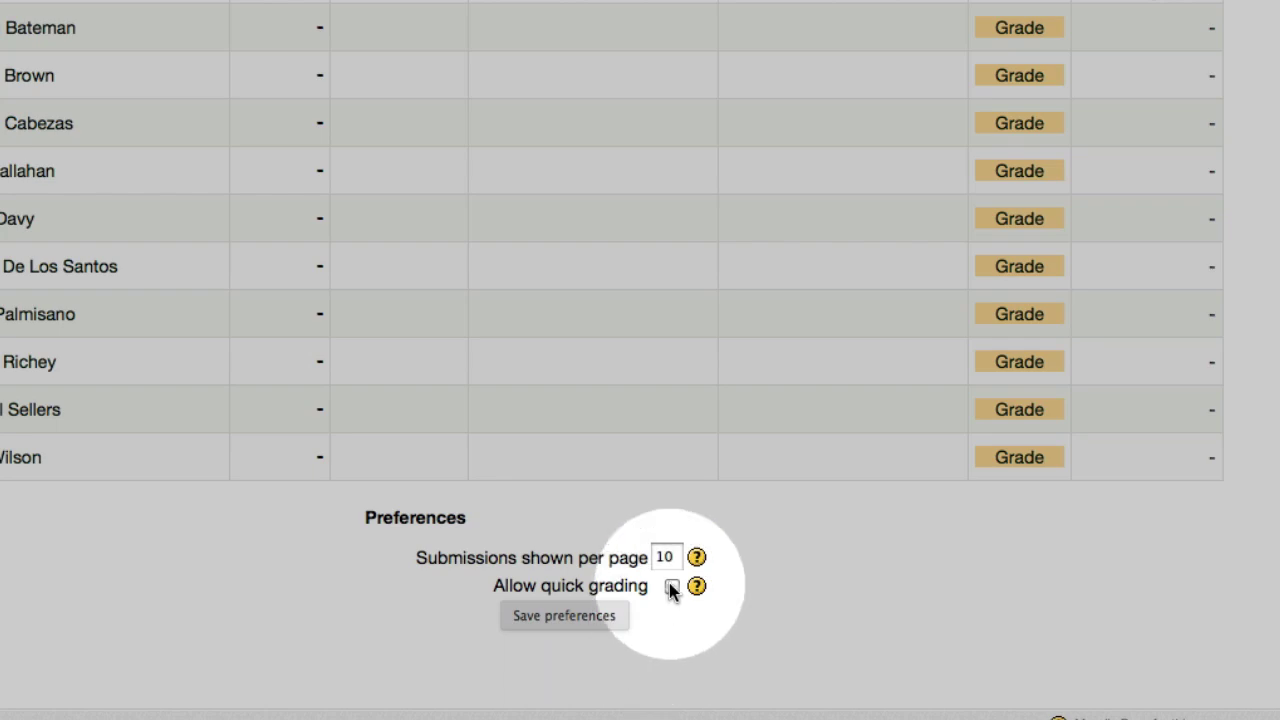
click(731, 572)
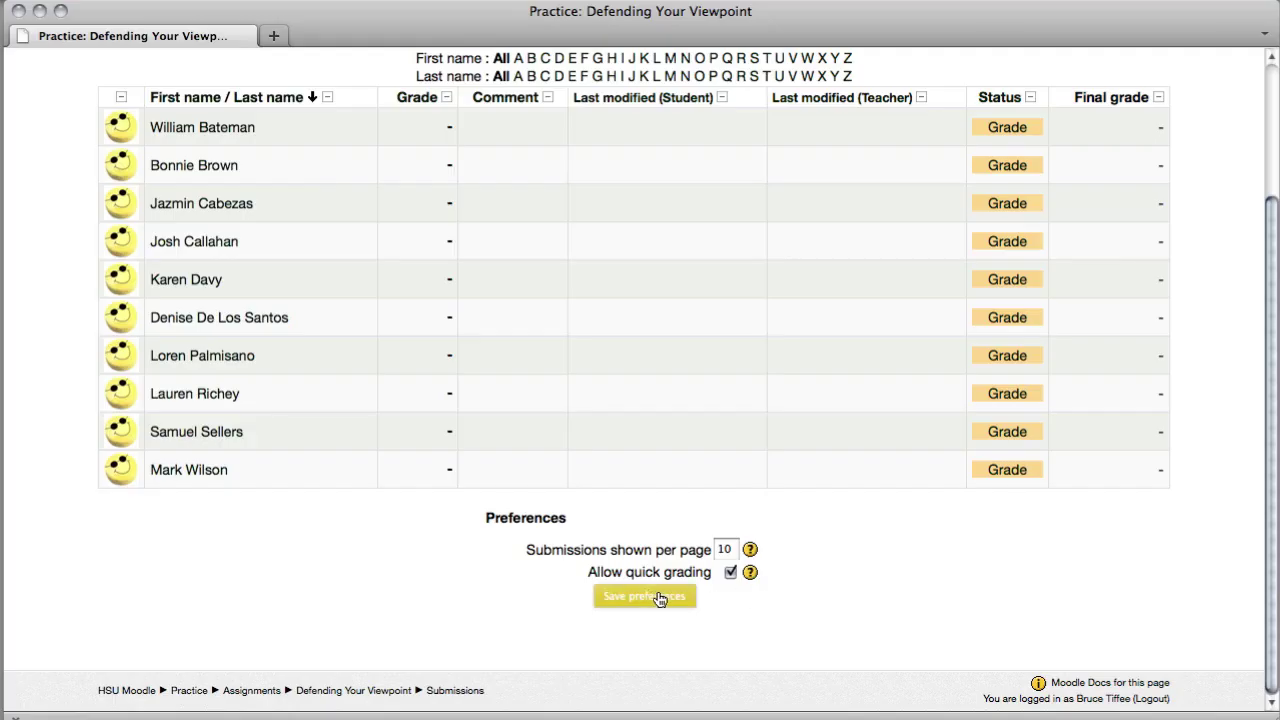
click(659, 597)
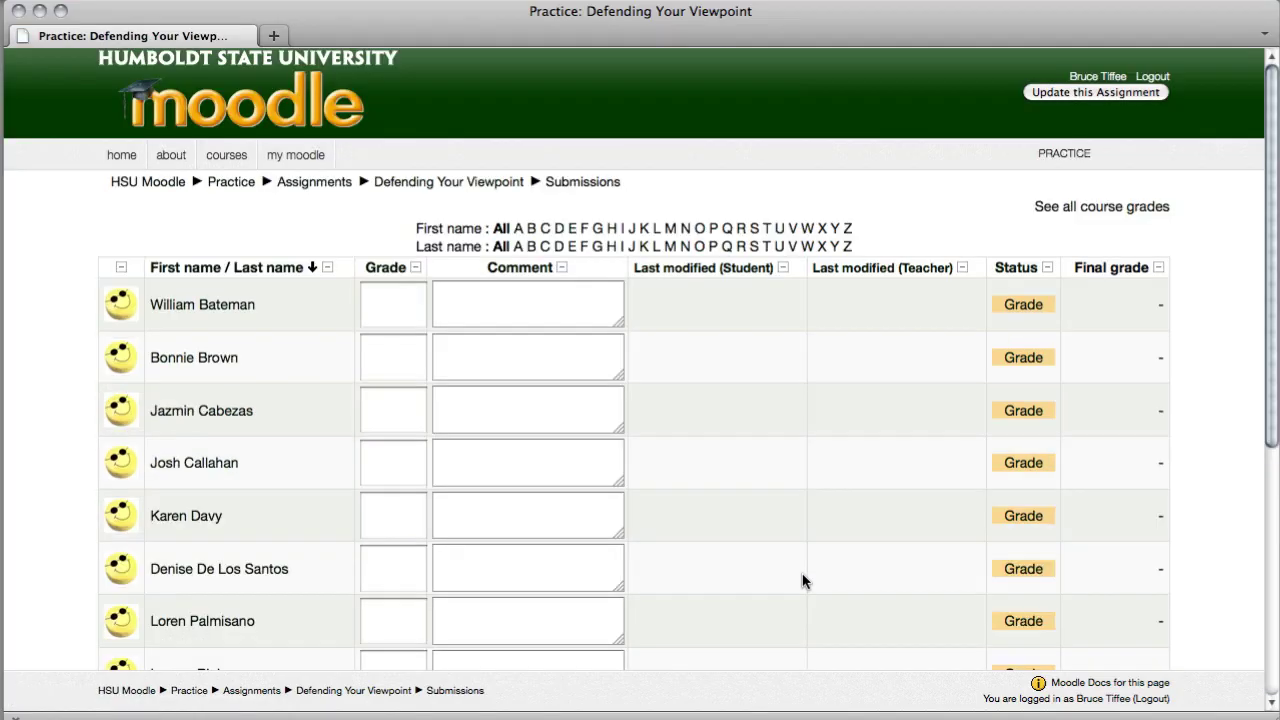
Give the first student in the submissions table a grade of 92.5, save it and return to the assignments list.
scroll(800, 578, down, 1)
scroll(797, 571, down, 1)
scroll(797, 571, down, 3)
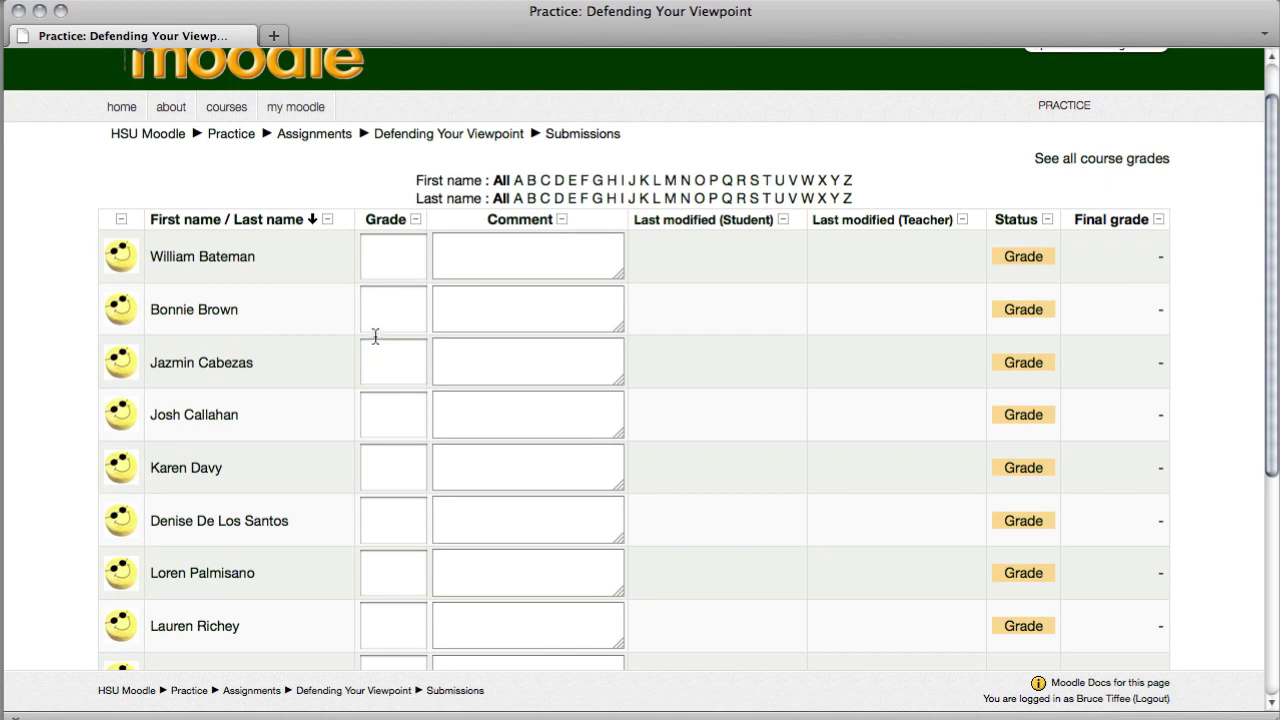
click(387, 269)
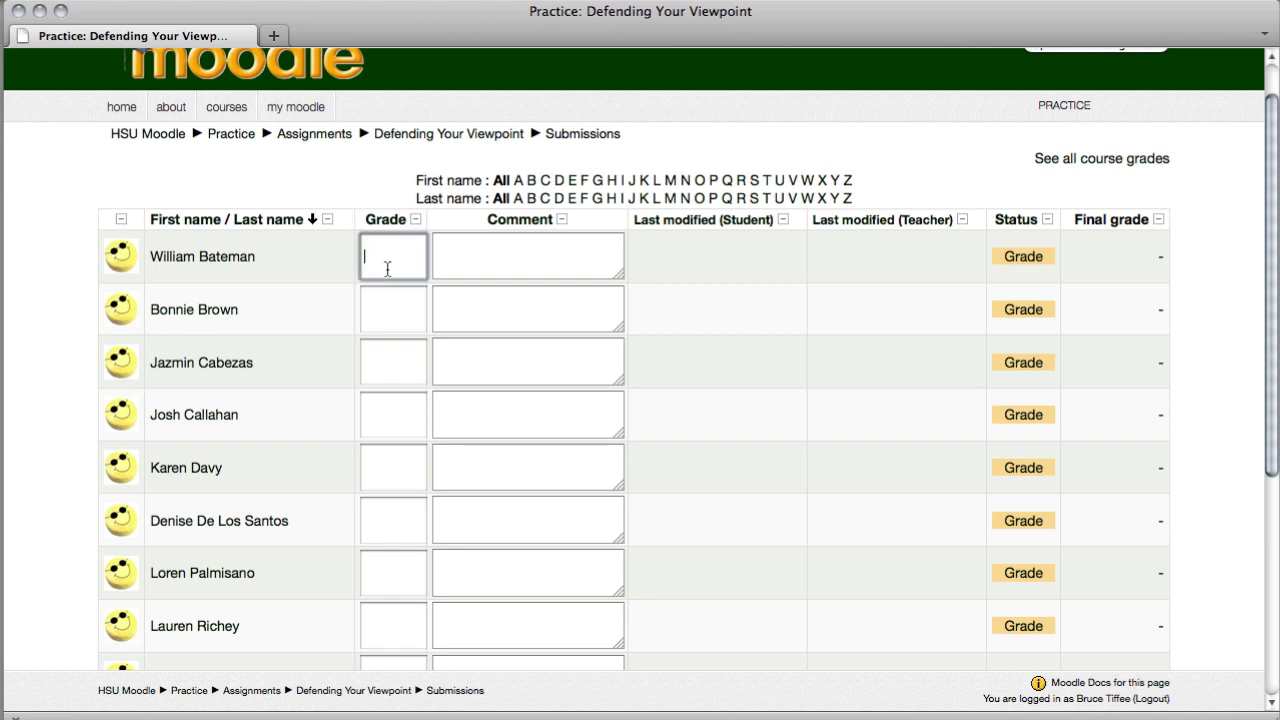
text(92.5)
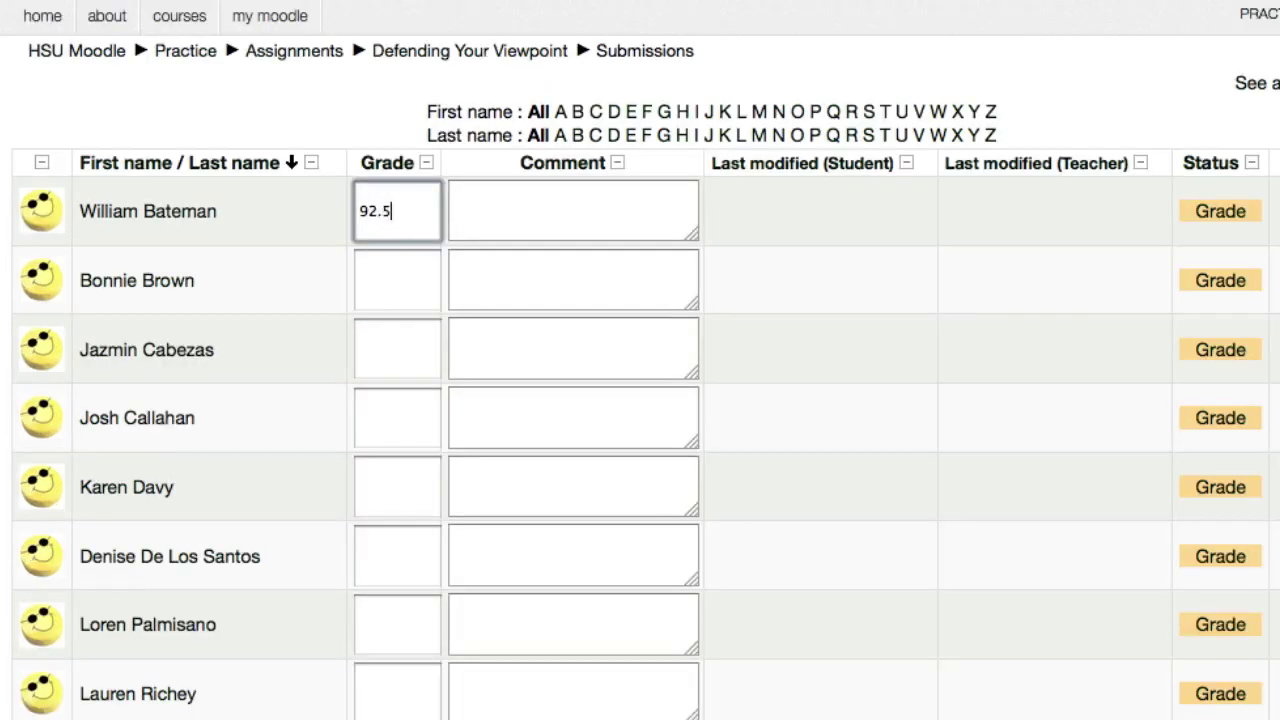
key(Return)
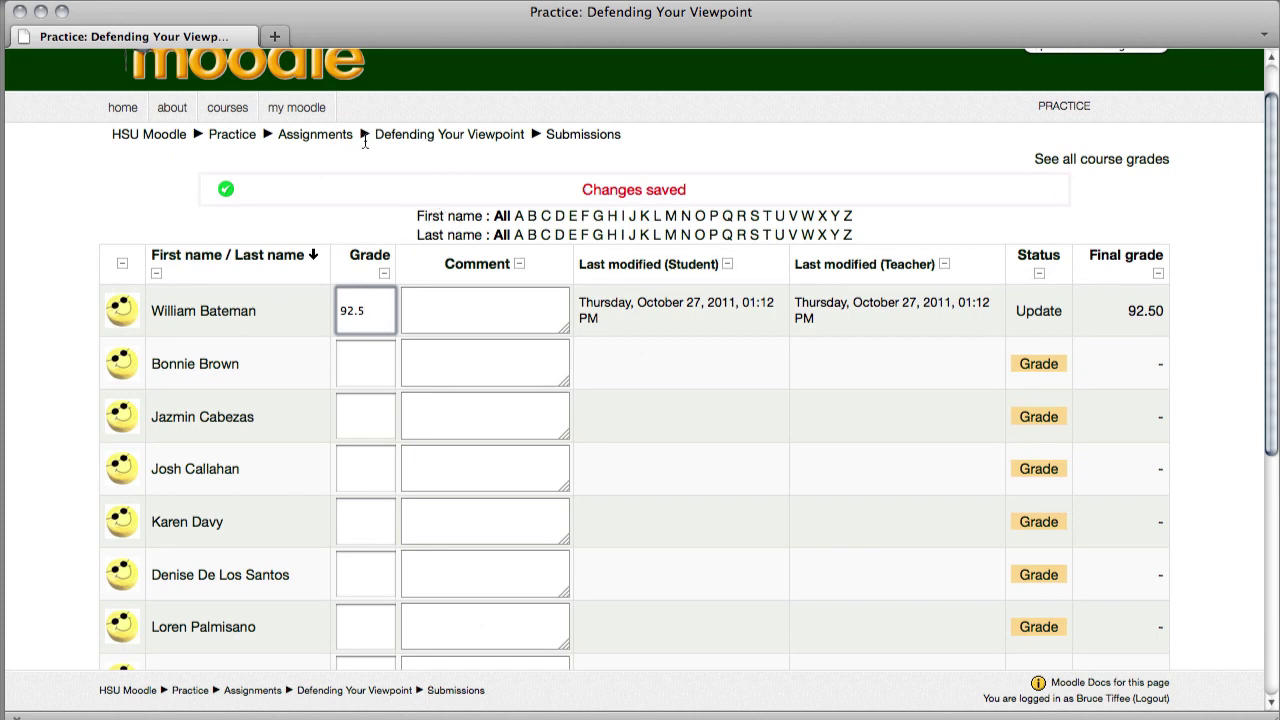
click(316, 135)
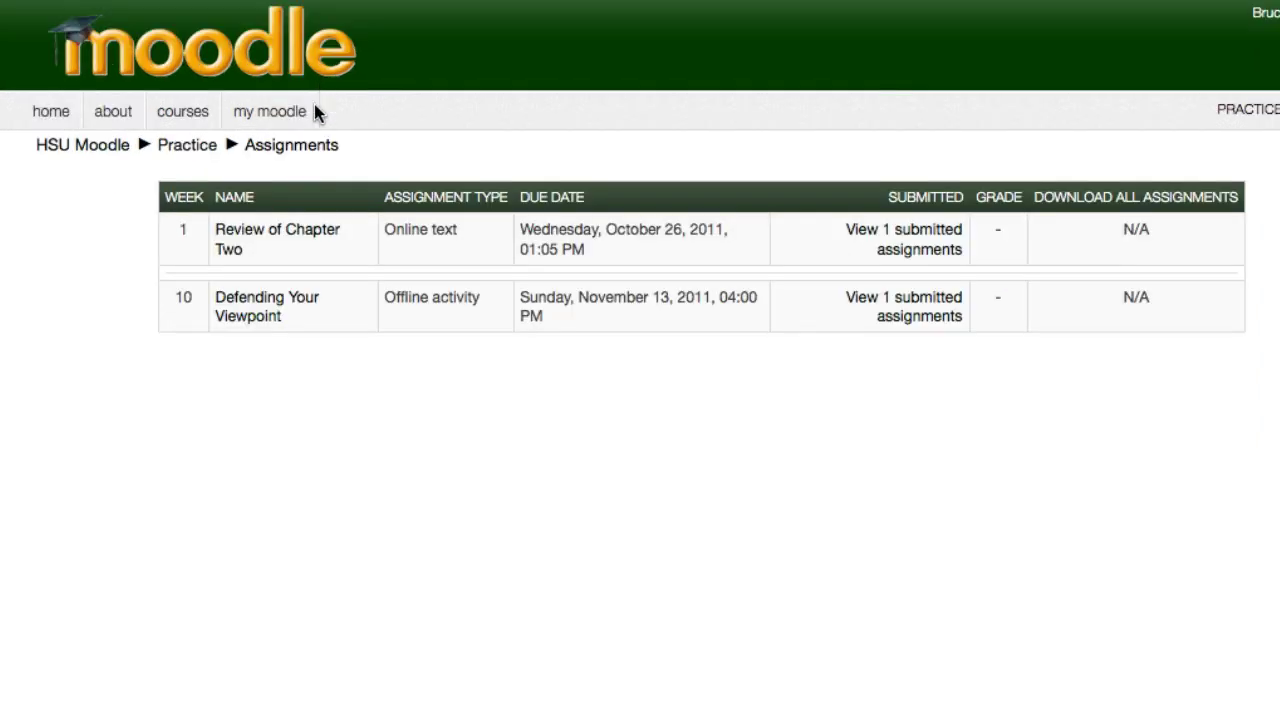